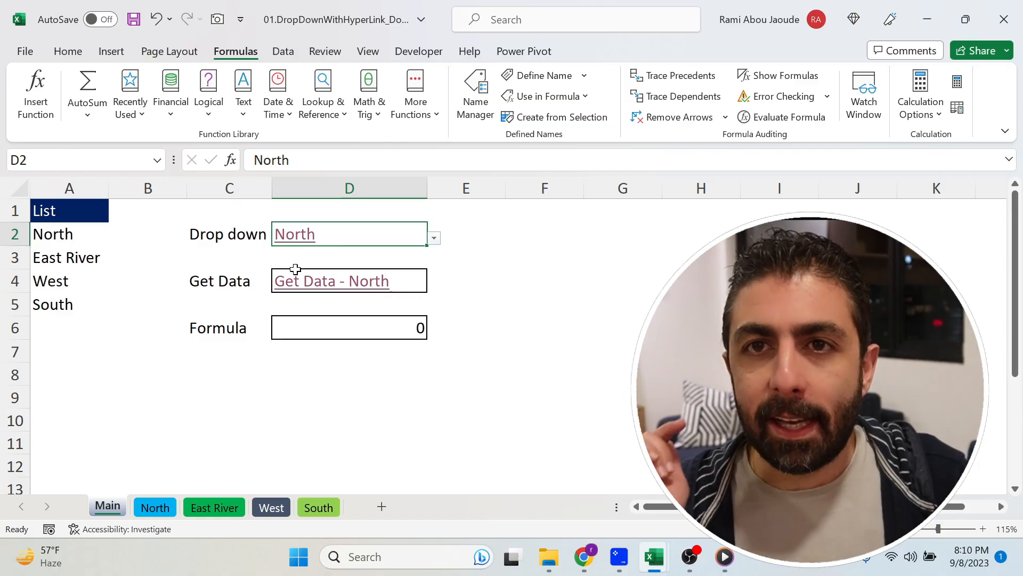
Follow the Get Data link in D4 to the North sheet, and return to the Main sheet
click(333, 285)
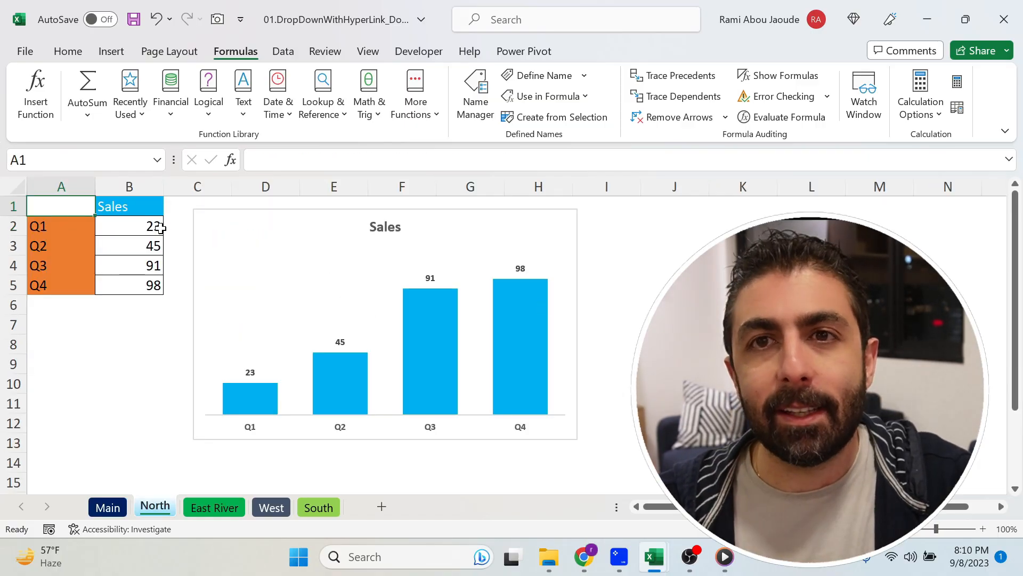
click(108, 507)
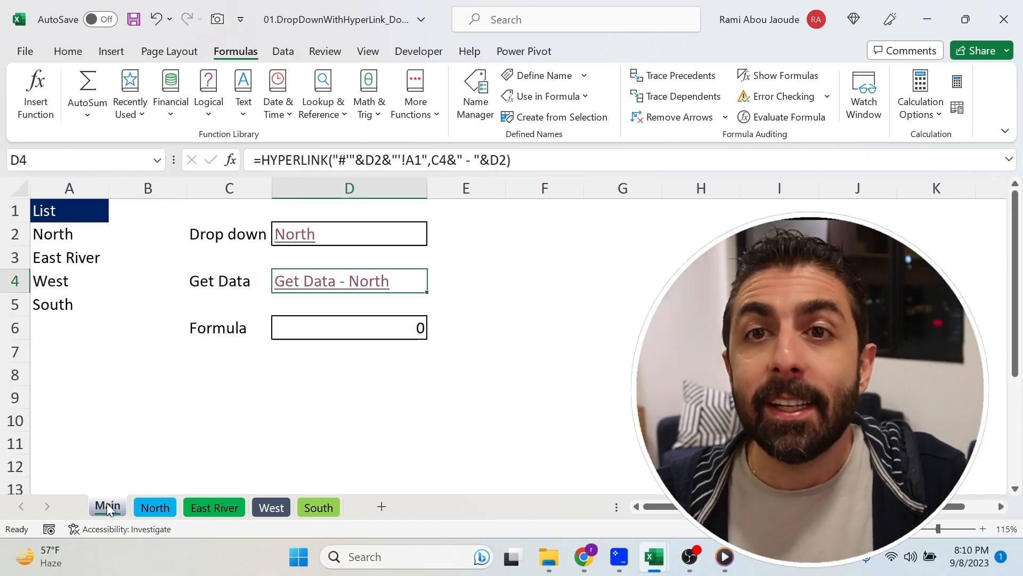
Choose East River from the drop-down in D2 and follow its link to that region's sheet, returning to Main
click(405, 235)
click(435, 238)
click(358, 273)
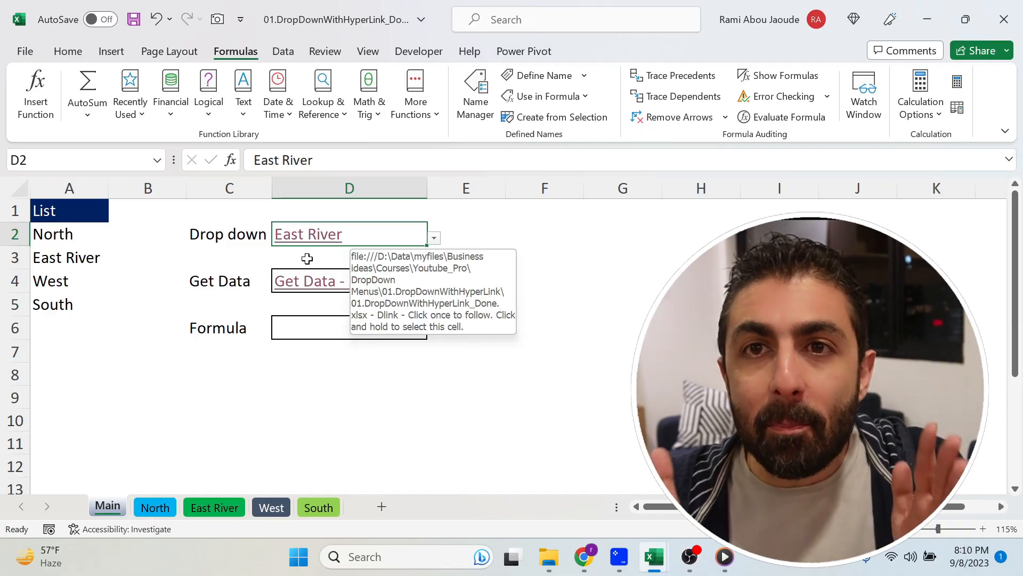
click(307, 238)
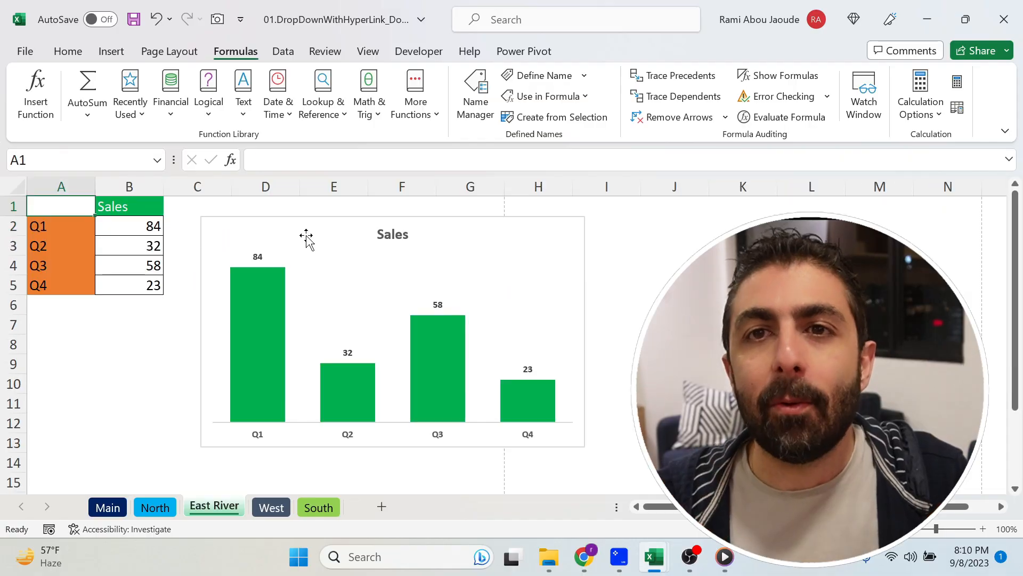
click(121, 508)
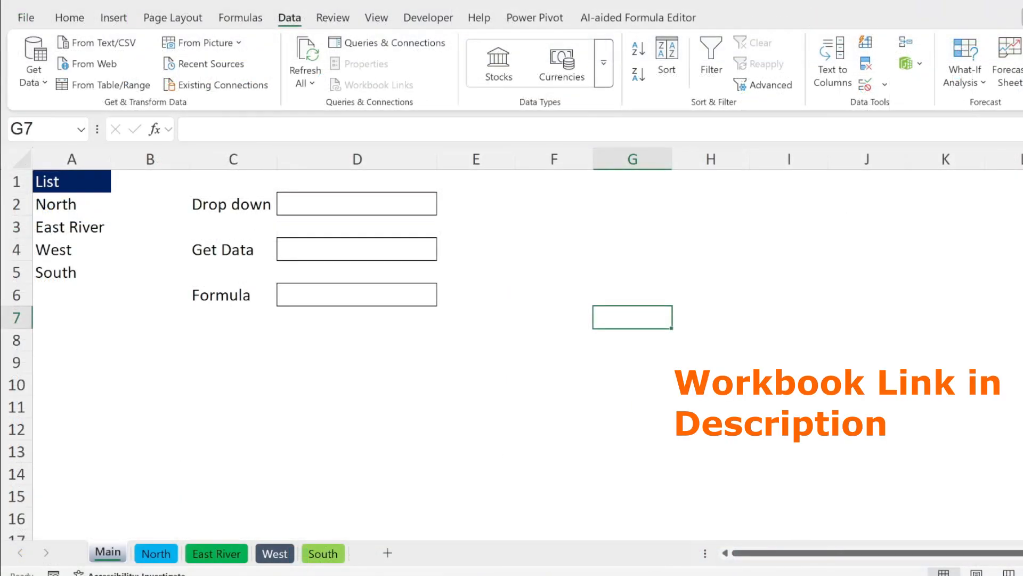
Look through the North, East River, West and South sheets, and review the region list and the input cells on Main
click(156, 553)
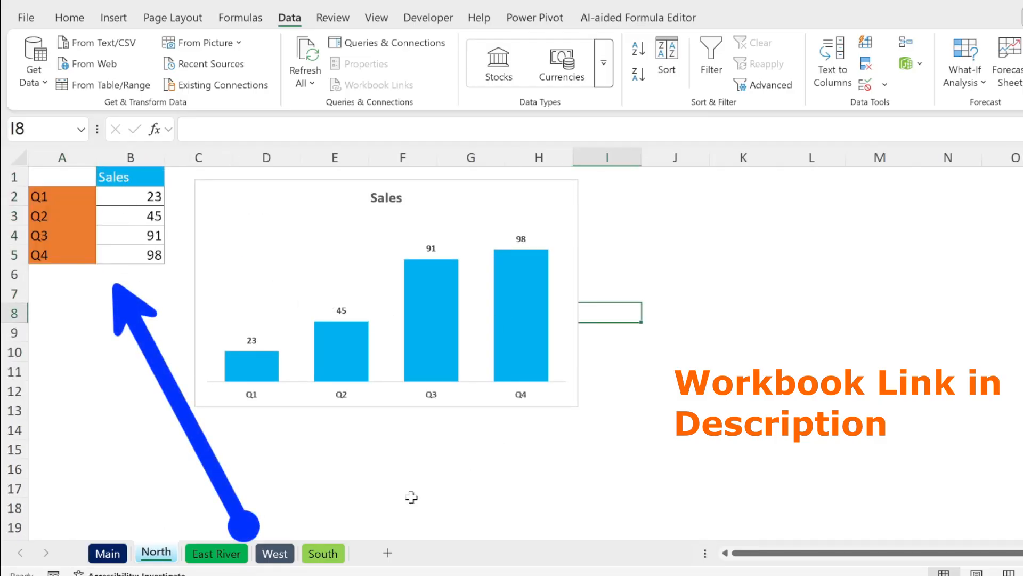
click(217, 554)
click(275, 553)
click(321, 555)
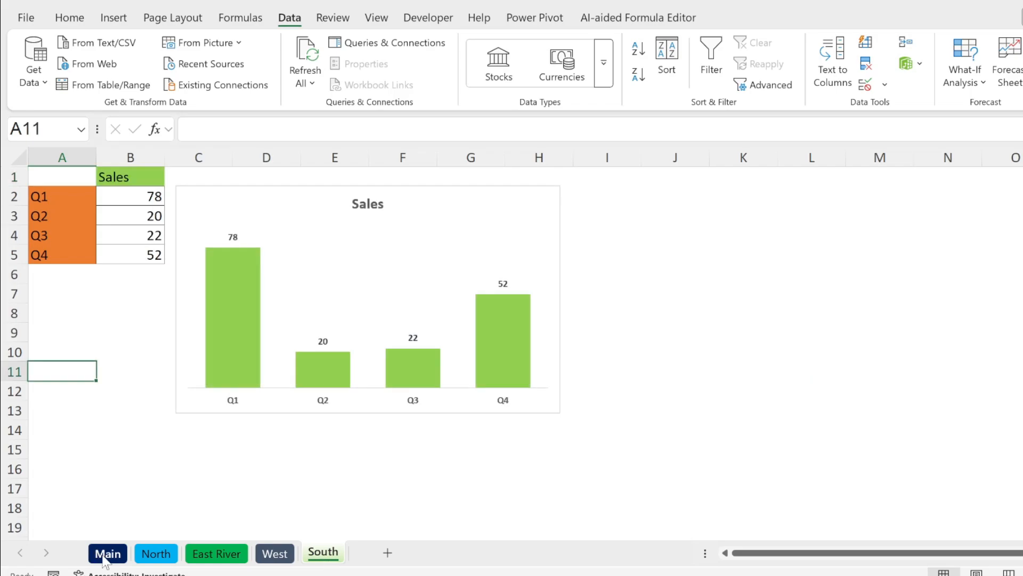
click(108, 553)
drag(70, 204, 70, 277)
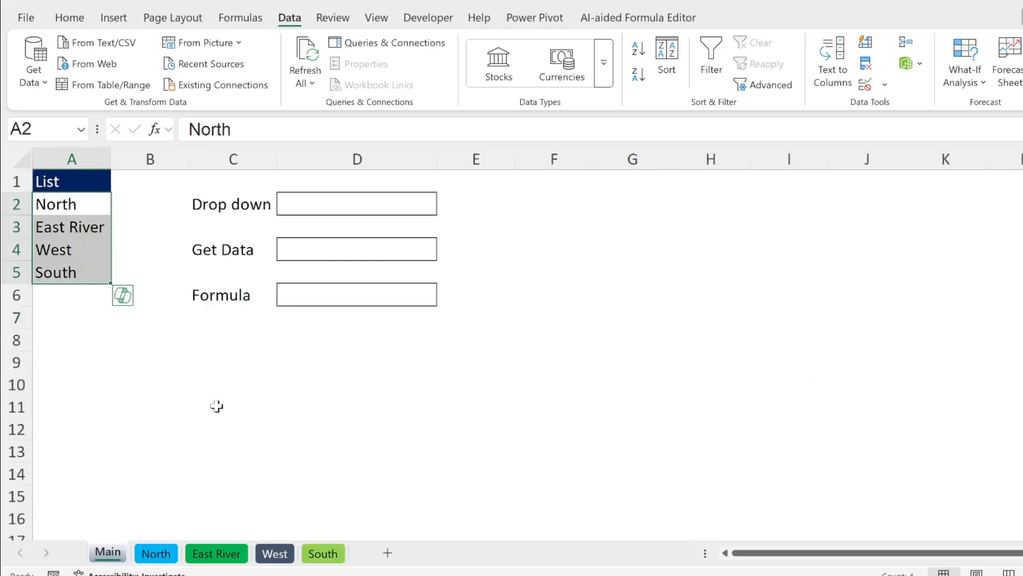
click(296, 380)
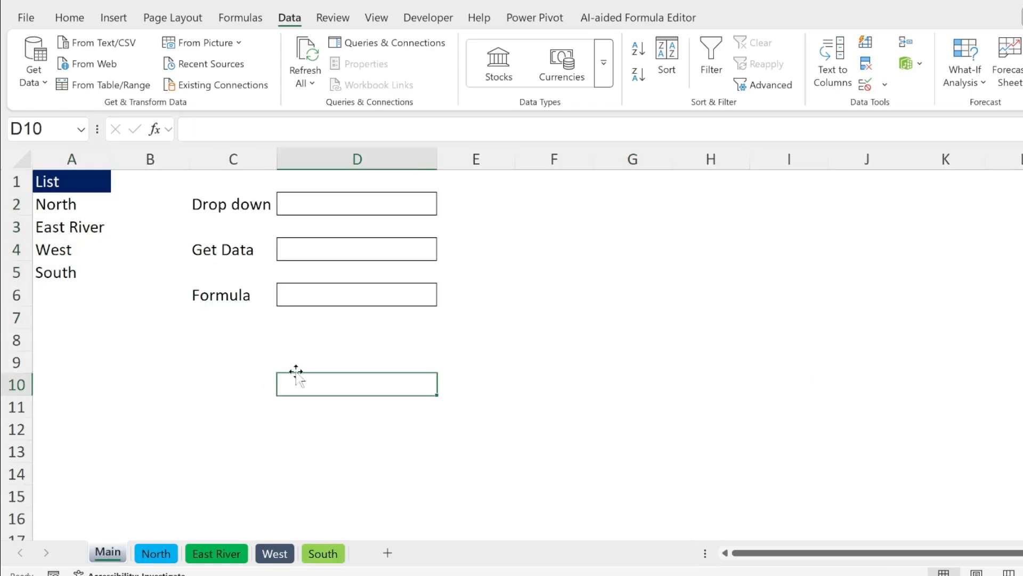
click(341, 206)
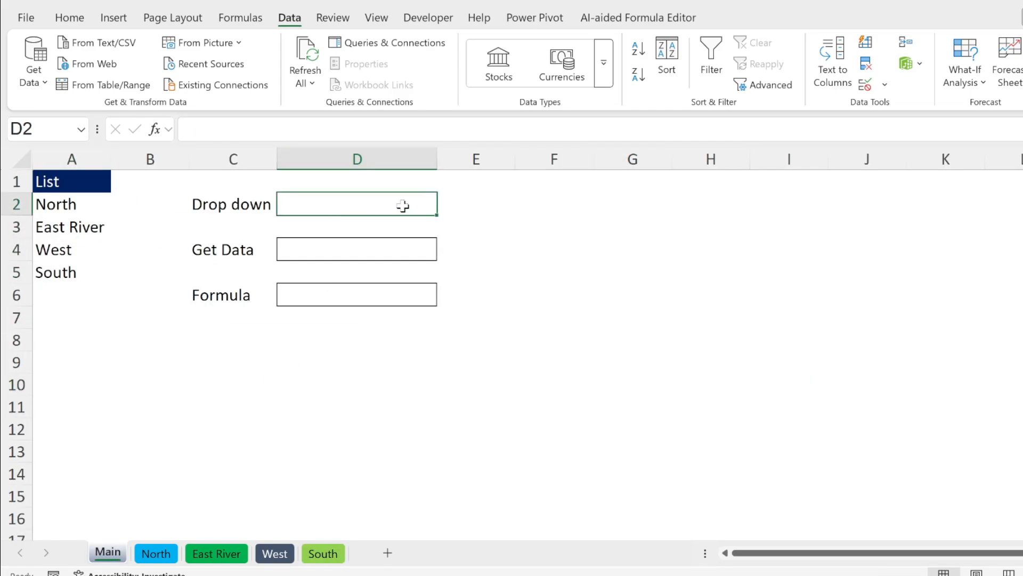
click(330, 256)
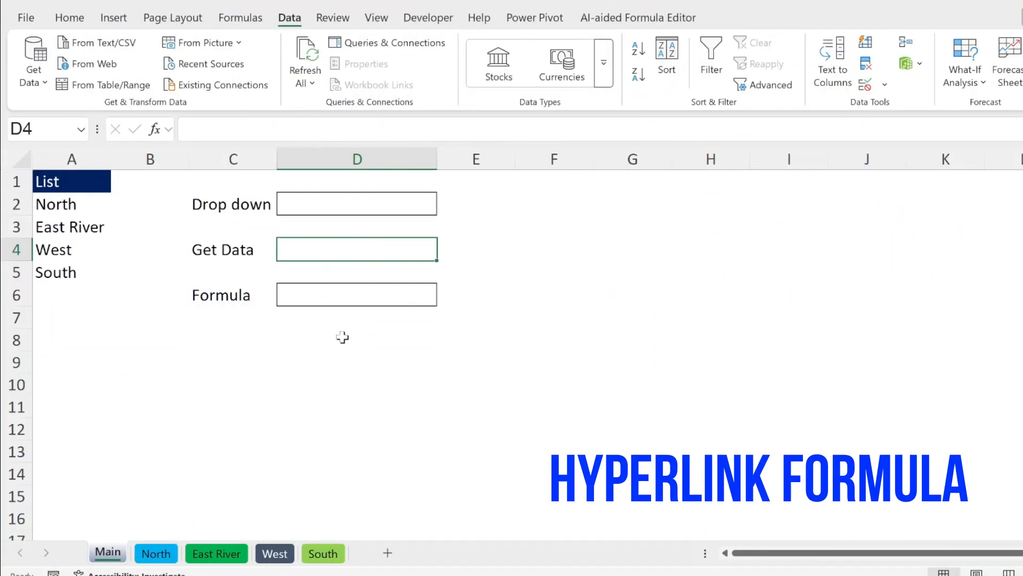
Create a list data validation drop-down in D2 with the source =$A$2:$A$5
click(319, 202)
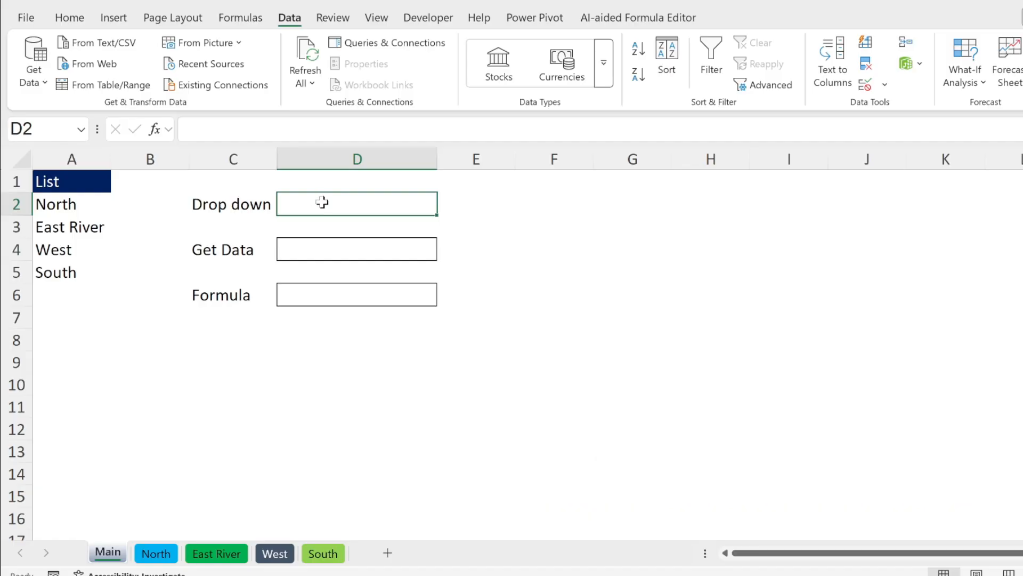
click(865, 86)
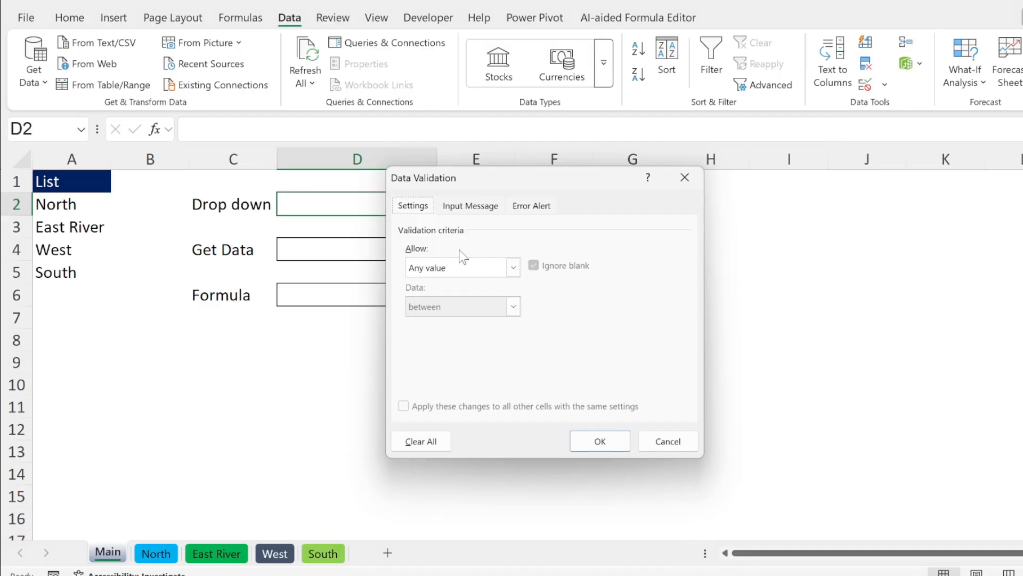
click(450, 268)
click(446, 321)
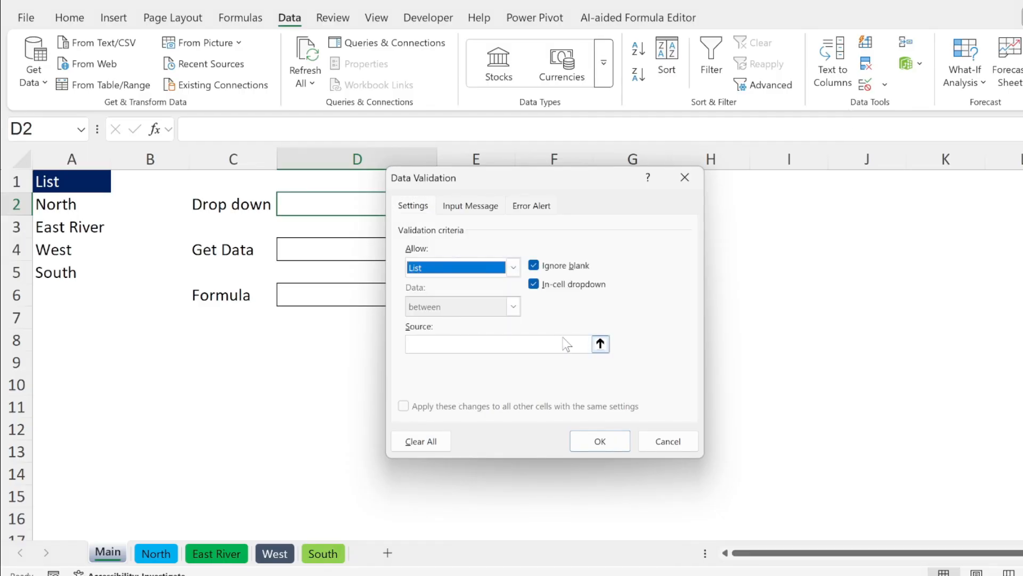
click(600, 344)
drag(83, 207, 81, 266)
click(694, 198)
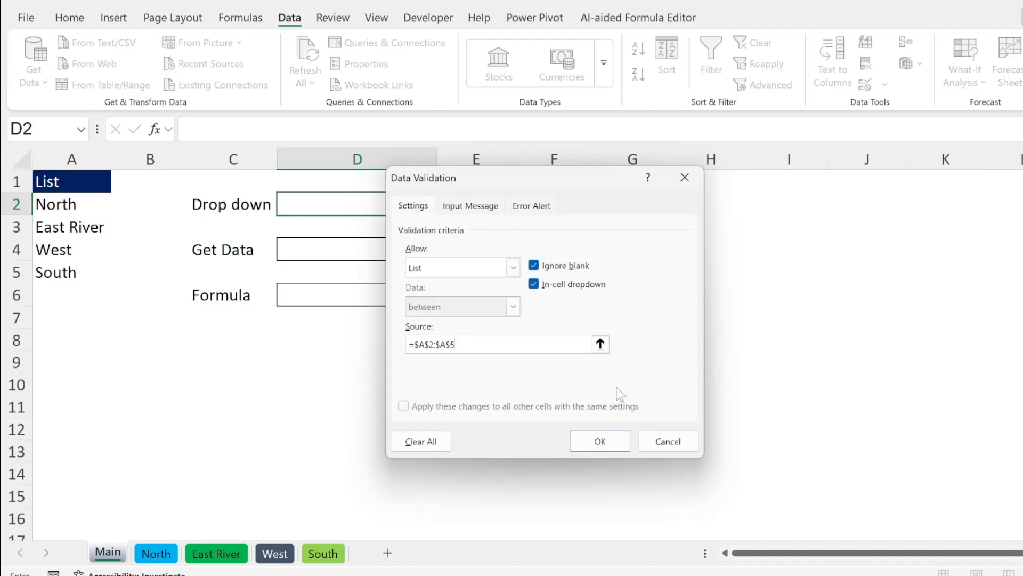
click(602, 443)
Choose North from the drop-down list in D2
click(438, 201)
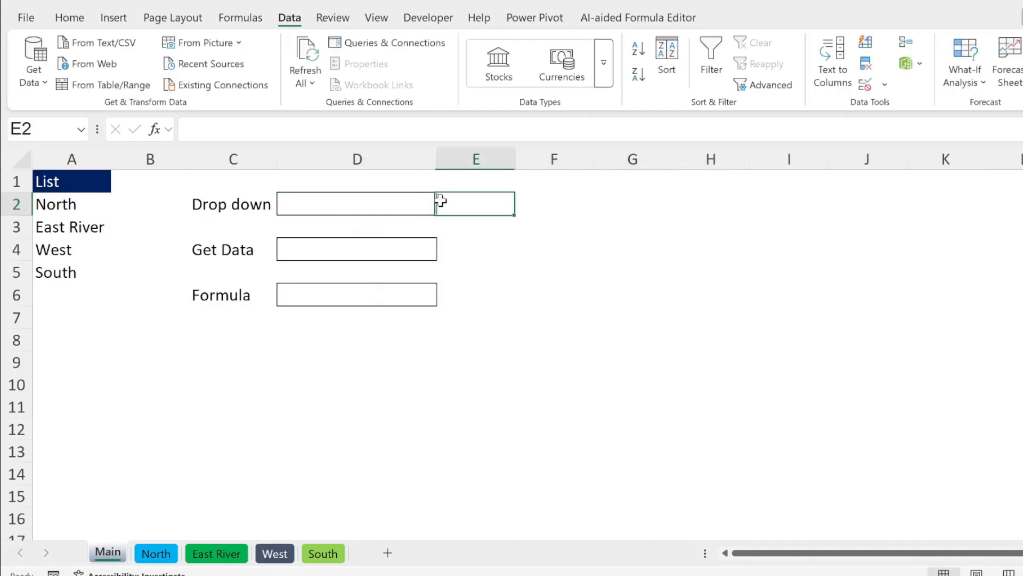
click(359, 195)
click(444, 206)
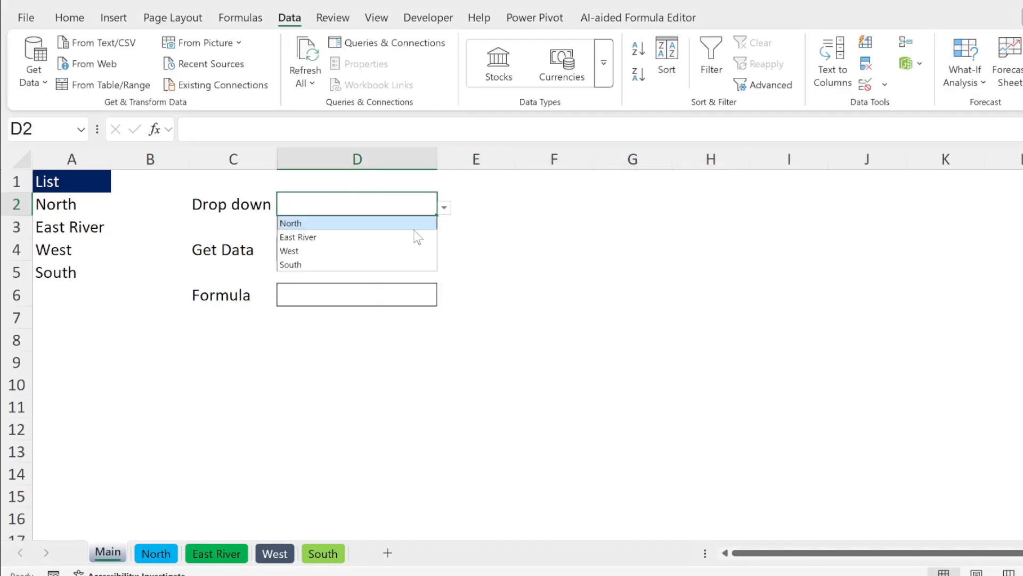
click(341, 222)
Enter the formula =address(1,1,,,D2) in D6 to build the cell reference for the selected sheet
click(344, 288)
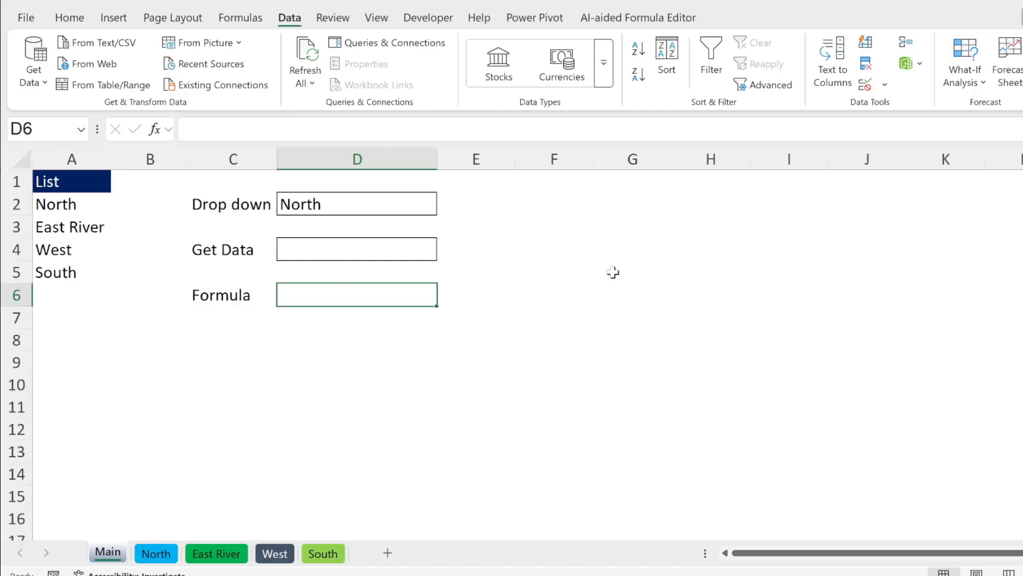
text(=a)
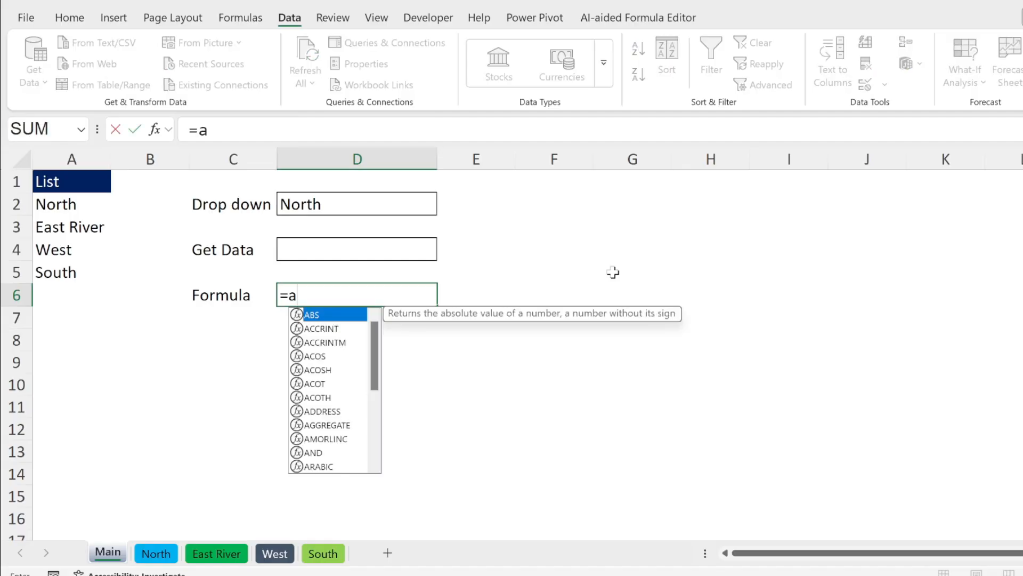
text(ddress()
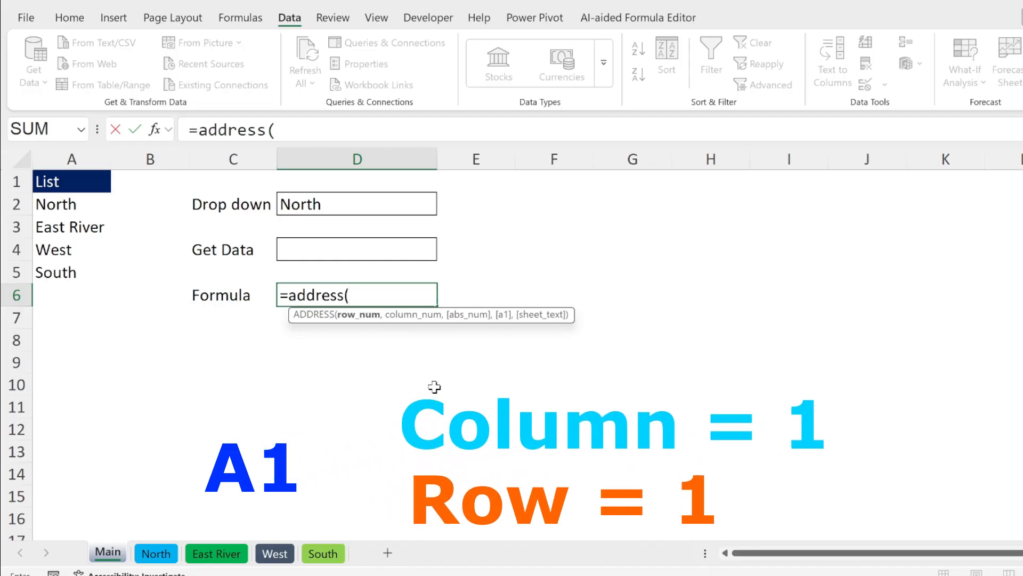
text(1,)
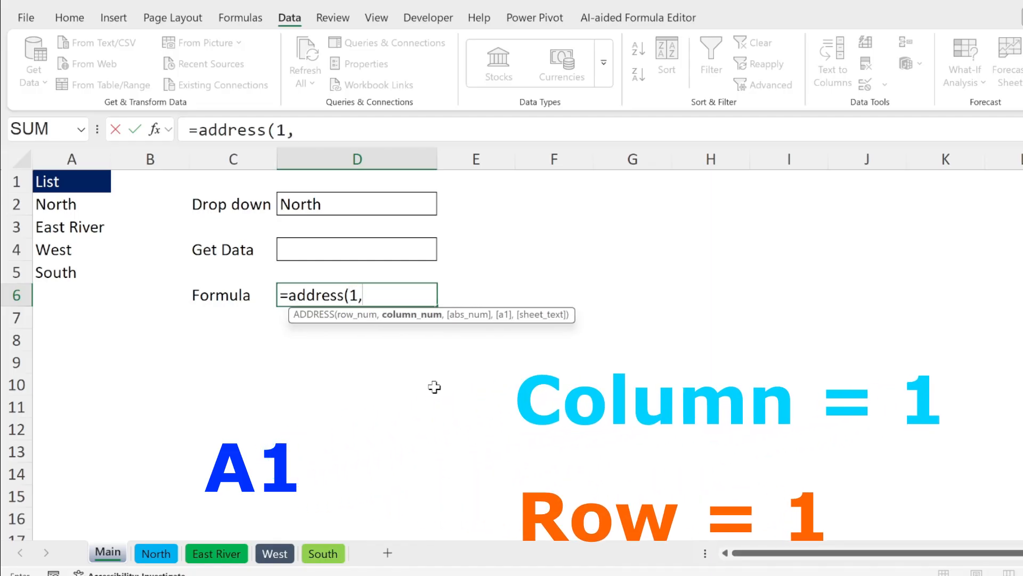
text(1)
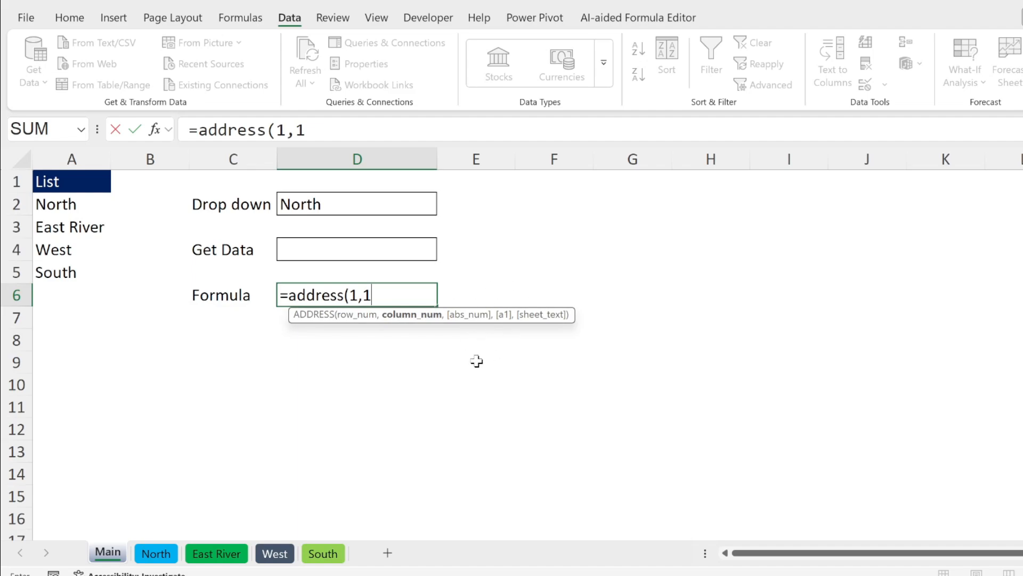
text(,)
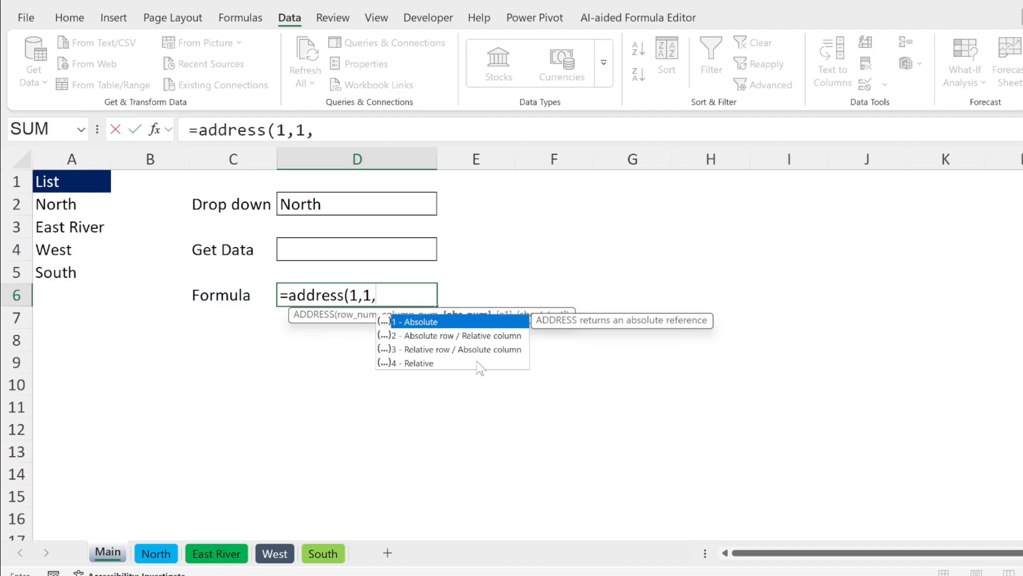
text(,)
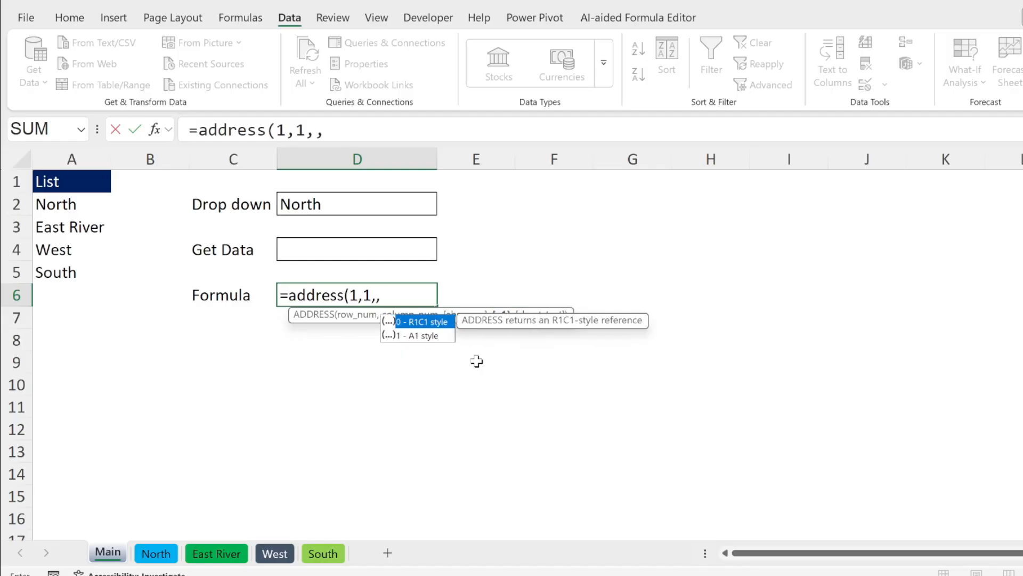
text(,)
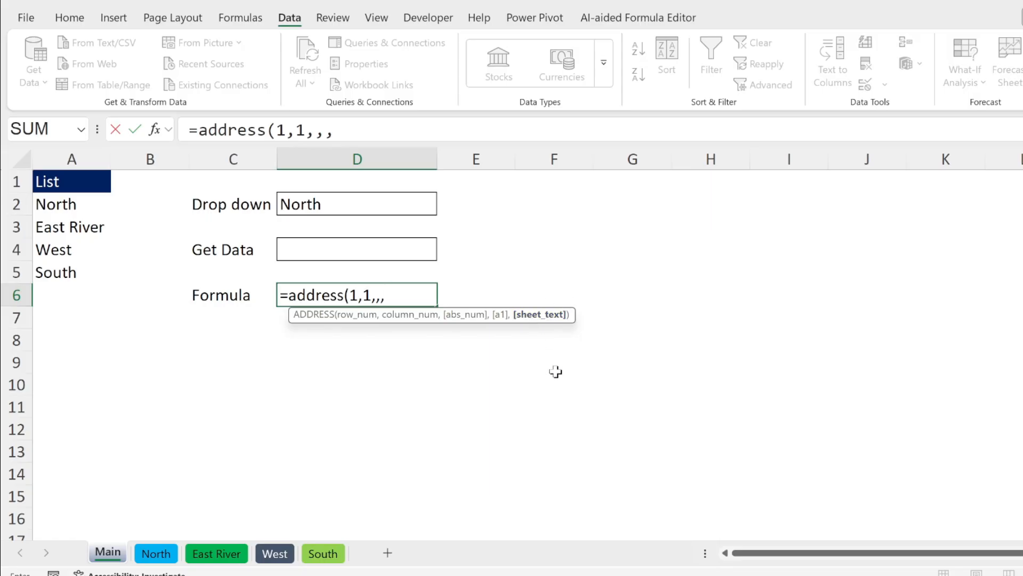
click(334, 204)
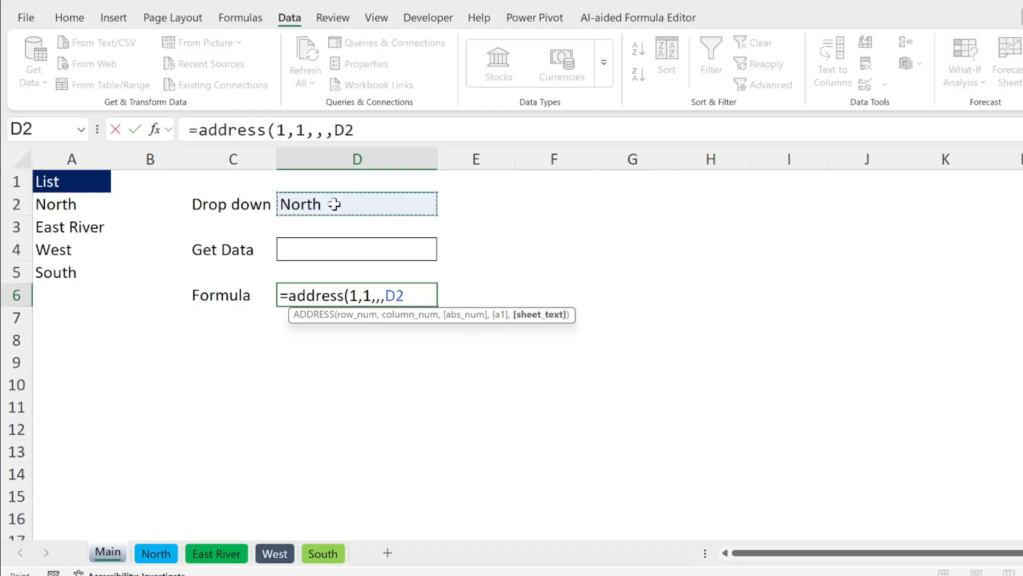
text())
key(Return)
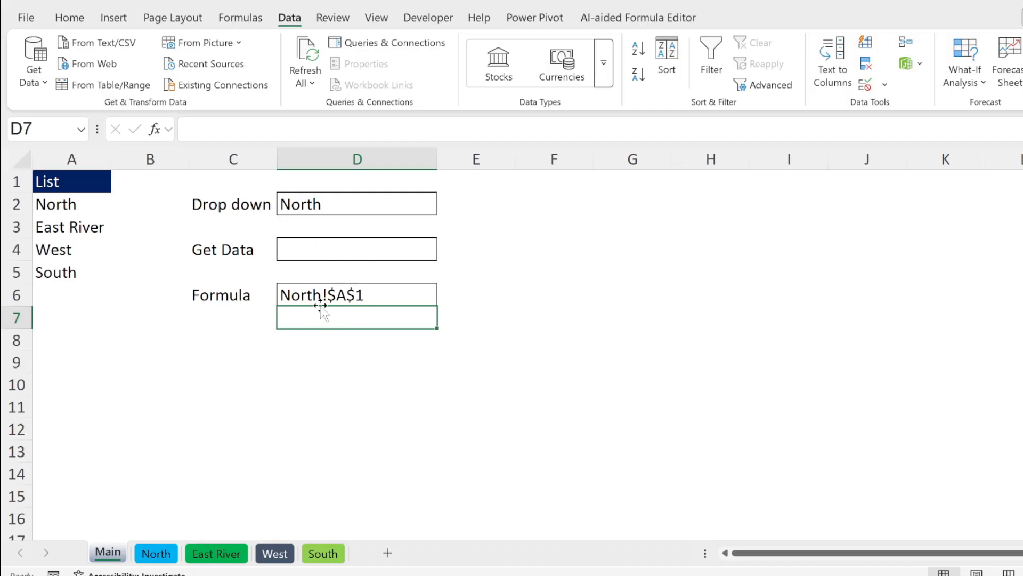
Choose East River from the drop-down list in D2
click(367, 206)
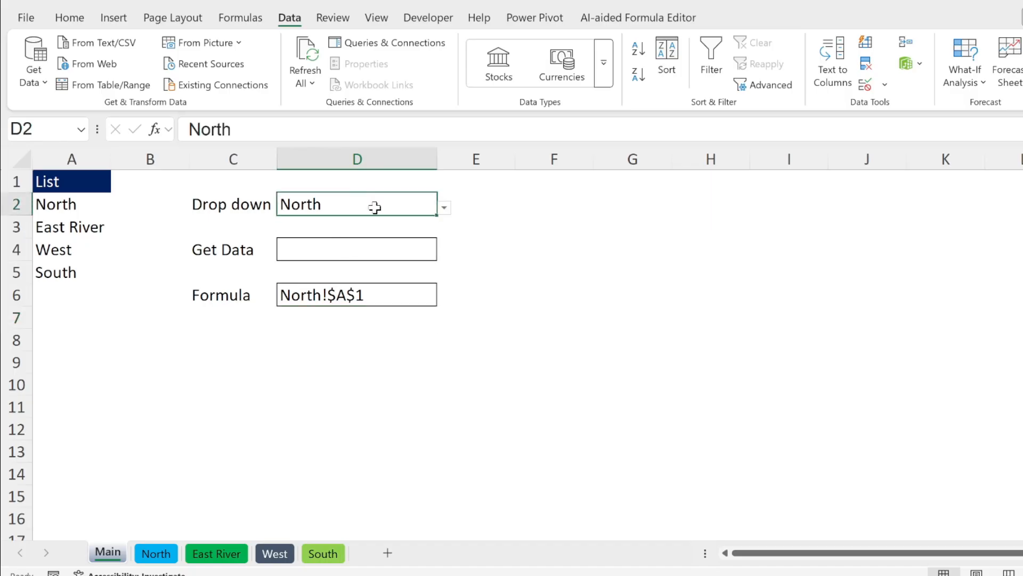
click(445, 207)
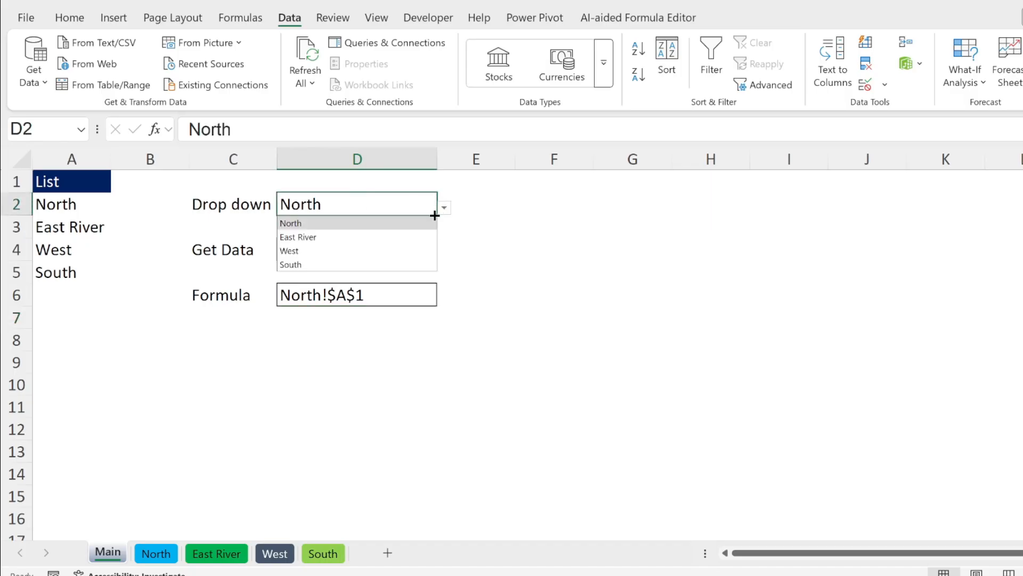
click(354, 238)
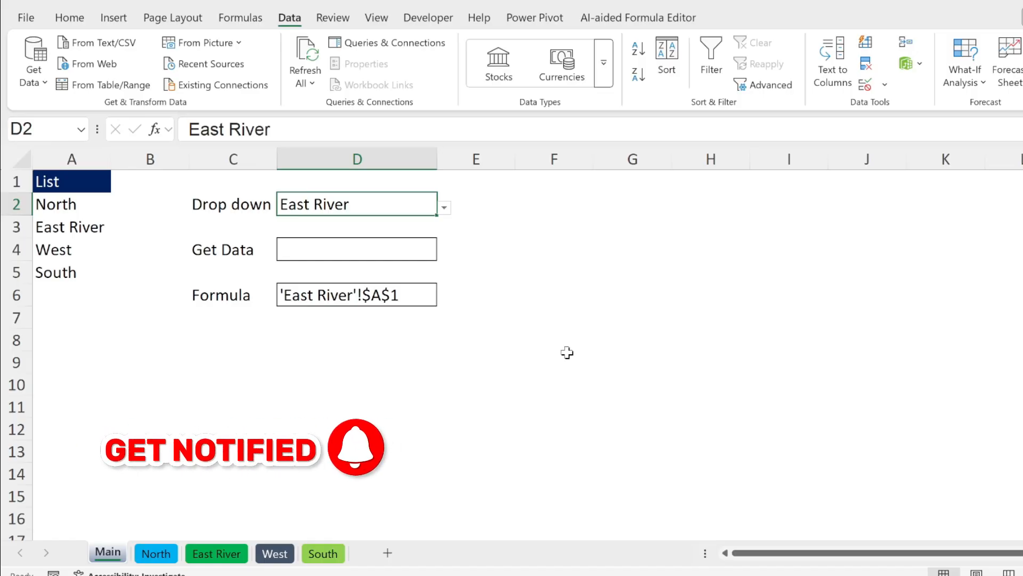
Enter the formula =hyperlink("#'"&D2&"'!A1") in D4 to link to the sheet selected in D2
click(293, 248)
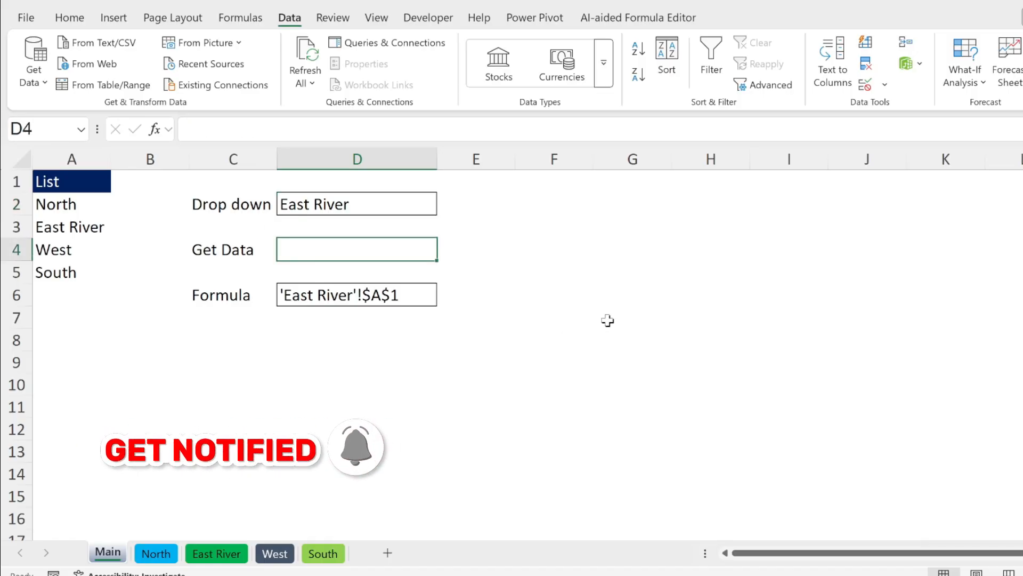
text(=h)
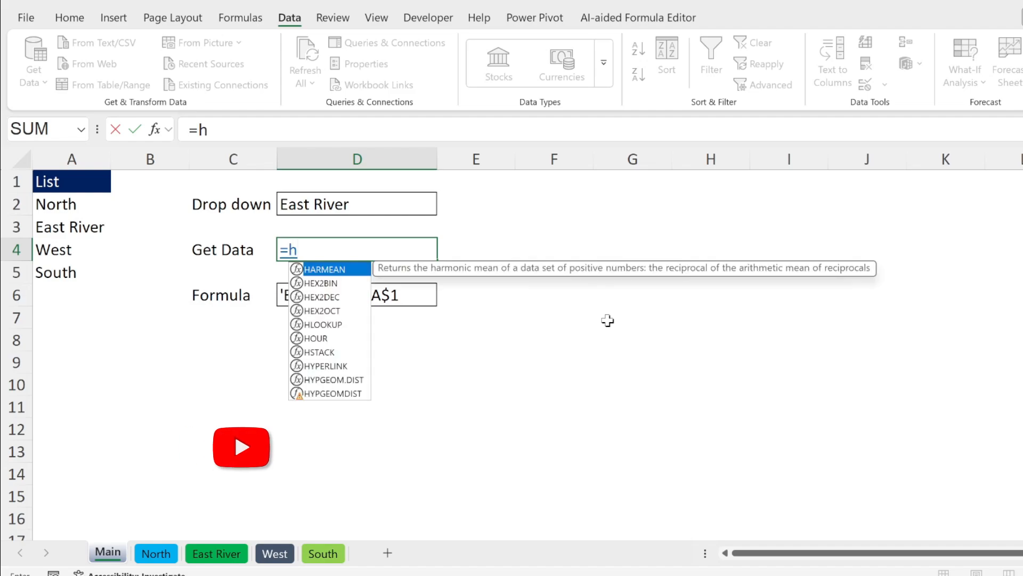
text(yperlink()
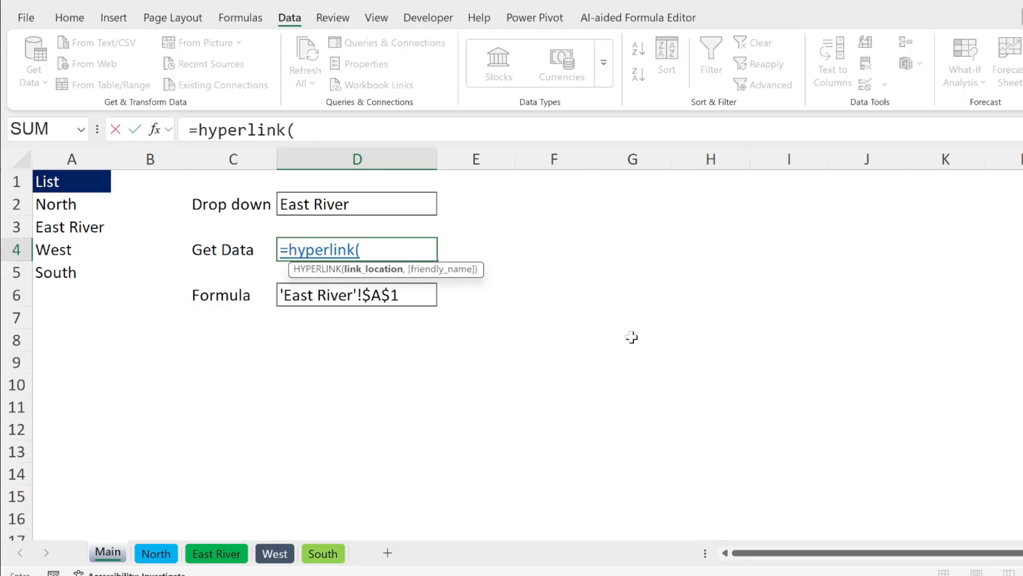
click(305, 129)
text(#)
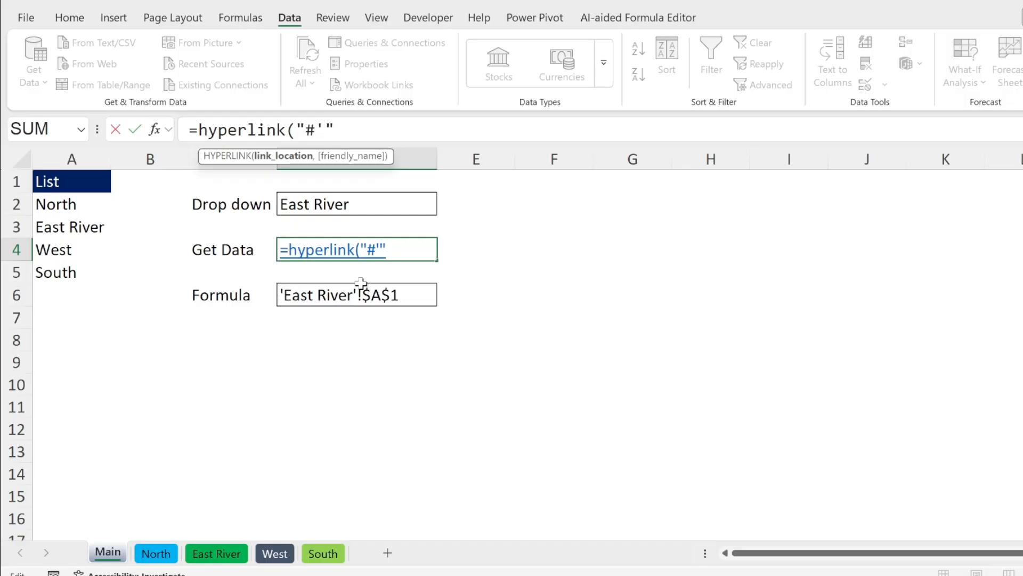
click(359, 128)
text(&)
click(342, 203)
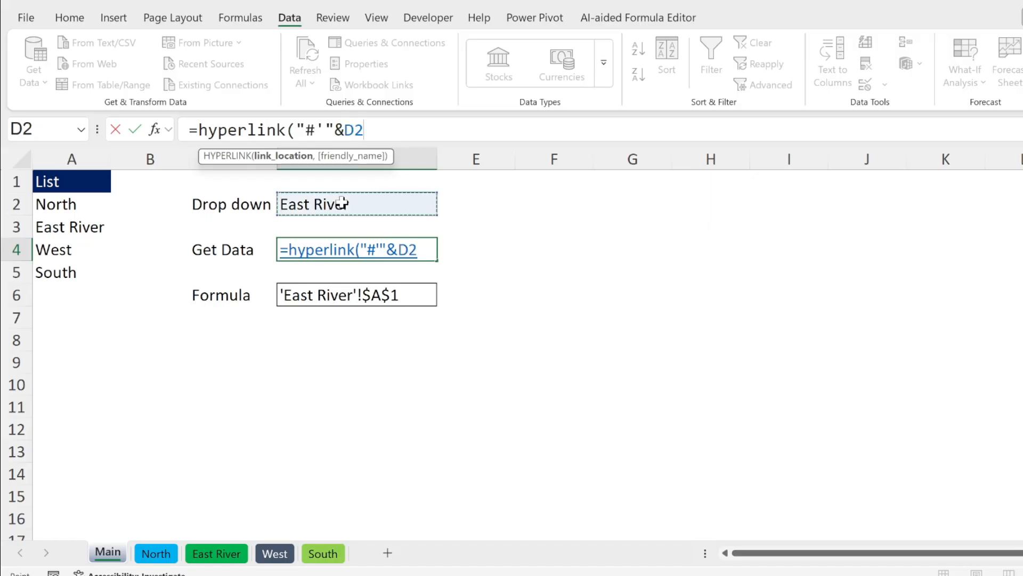
text(&)
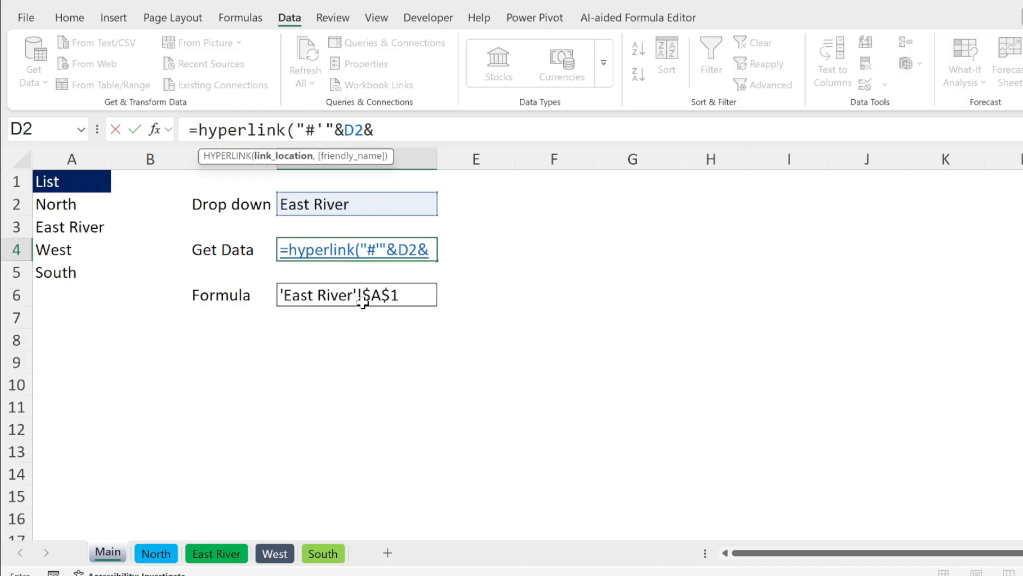
text("')
text(A1")
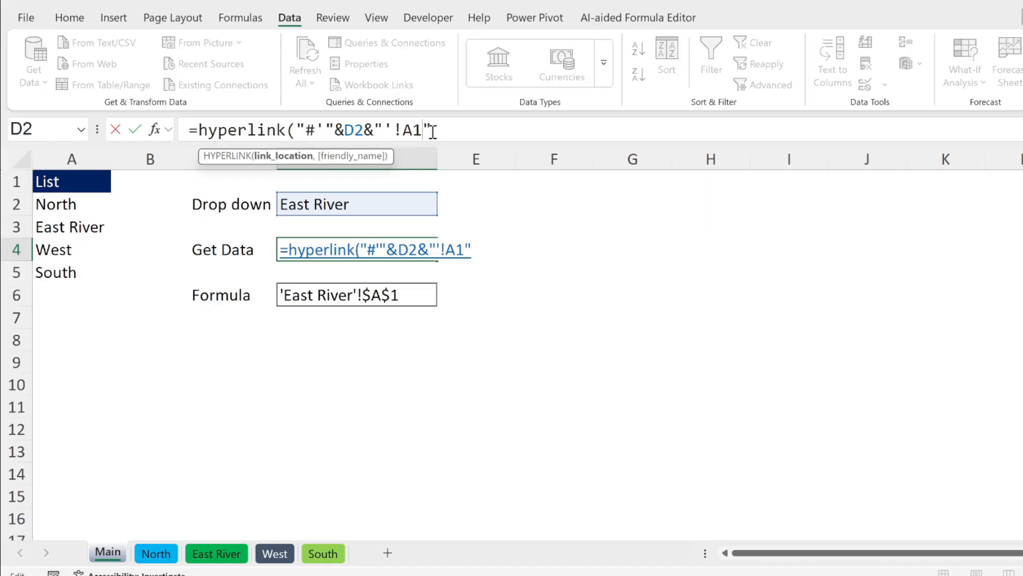
text())
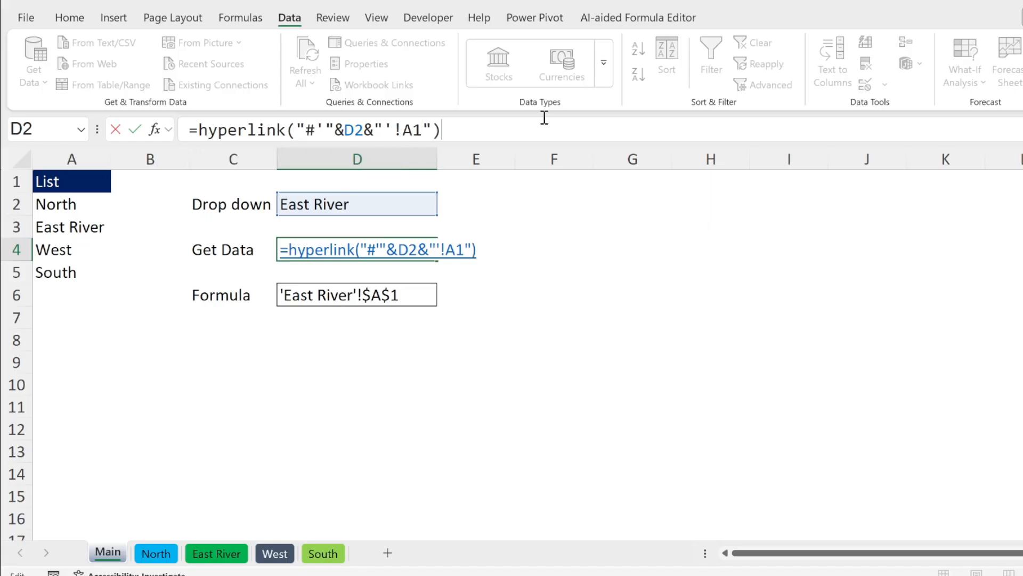
key(Return)
key(Up)
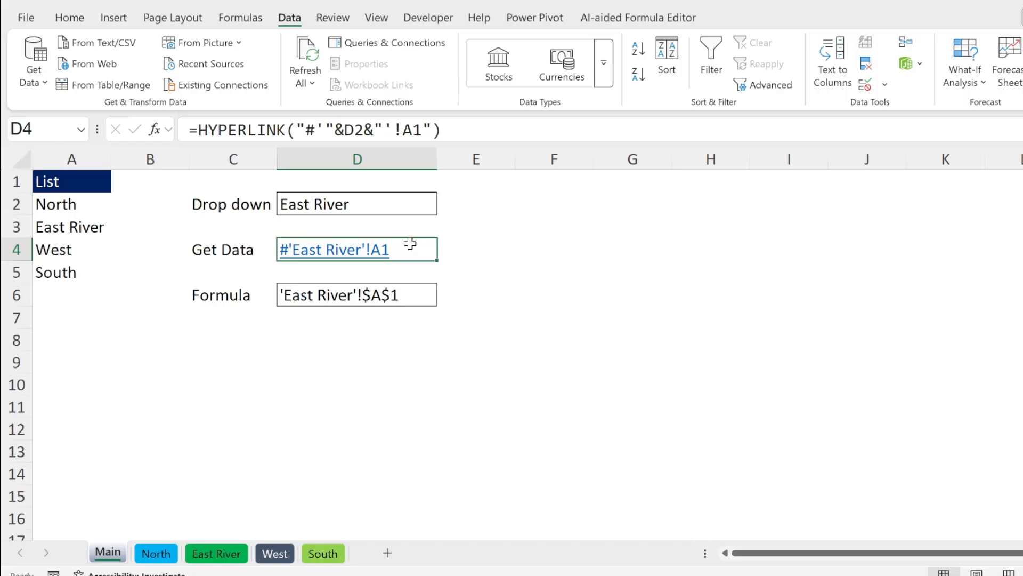
Add the friendly name C4&" - "&D2 to the HYPERLINK formula in D4
click(429, 129)
text(,)
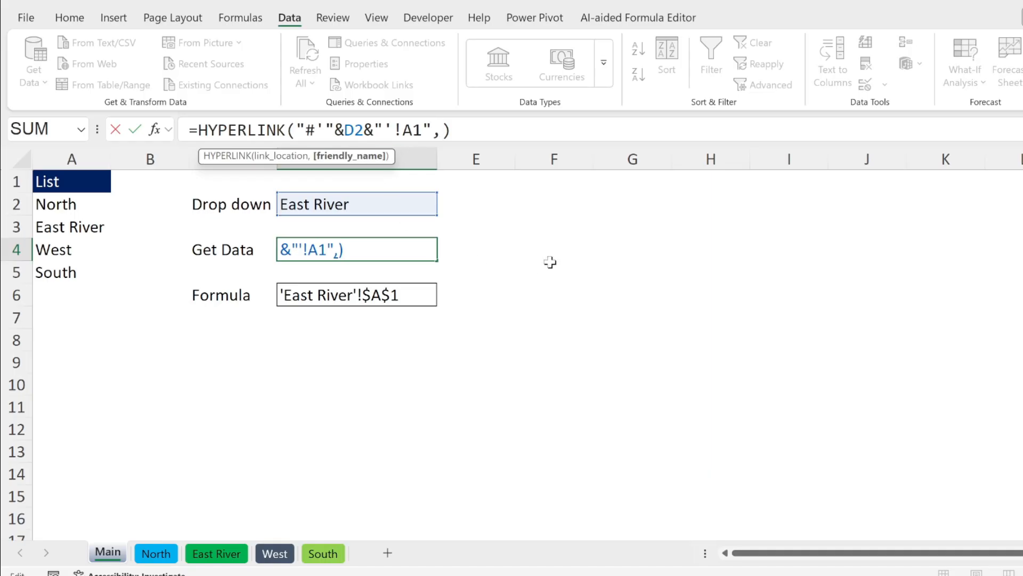
click(226, 249)
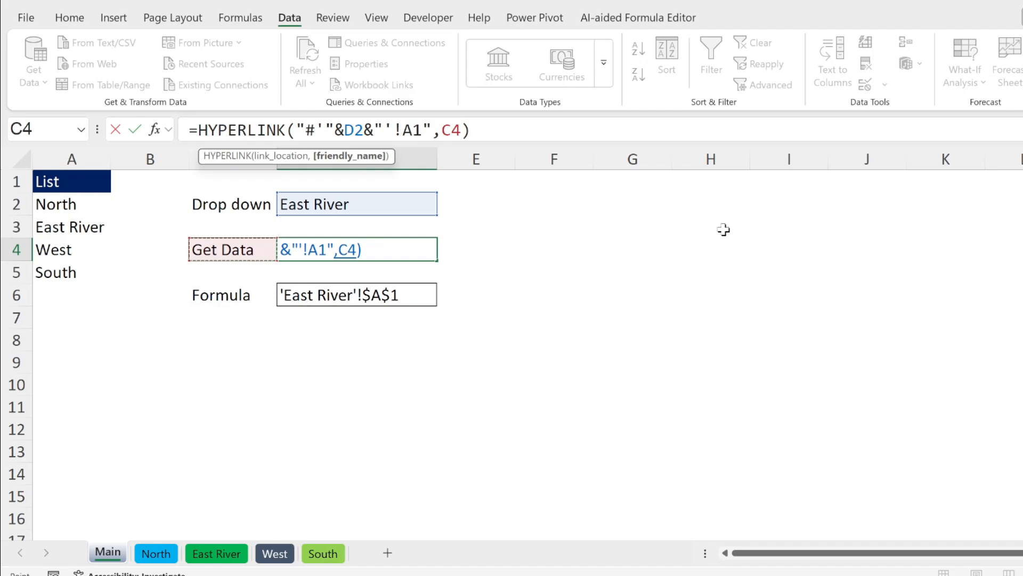
text(&"")
key(Return)
key(Right)
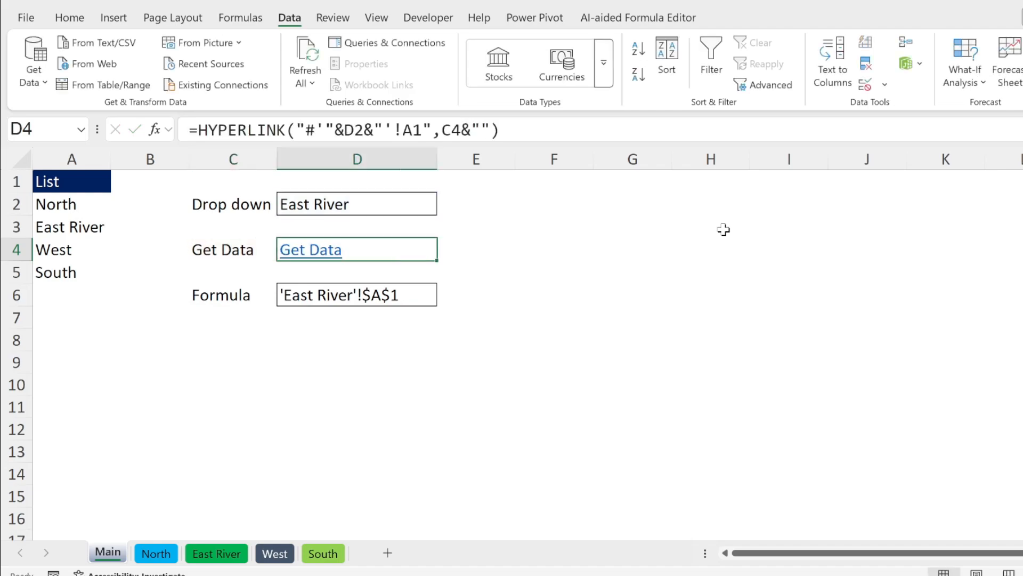
click(478, 129)
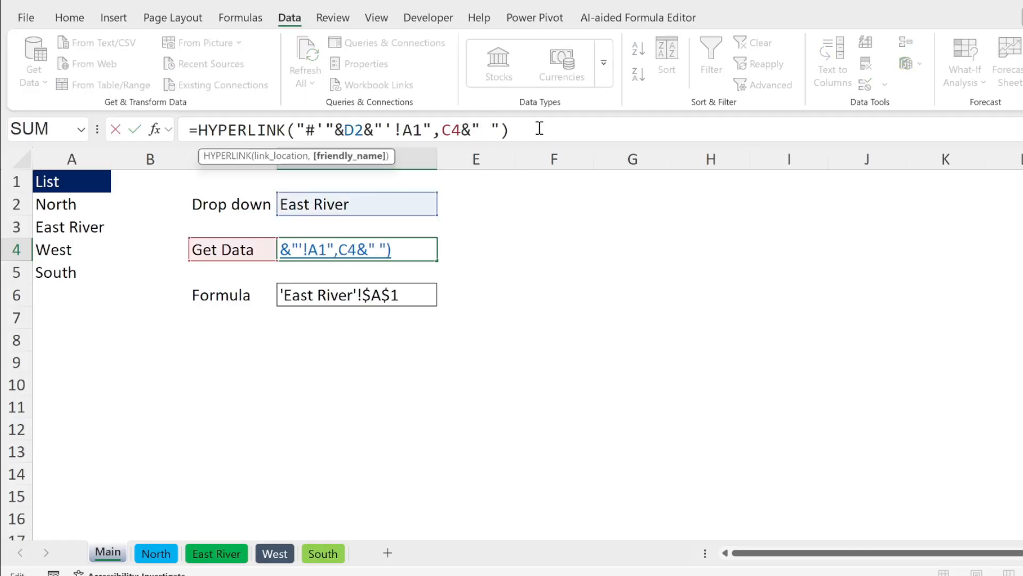
text(- "&)
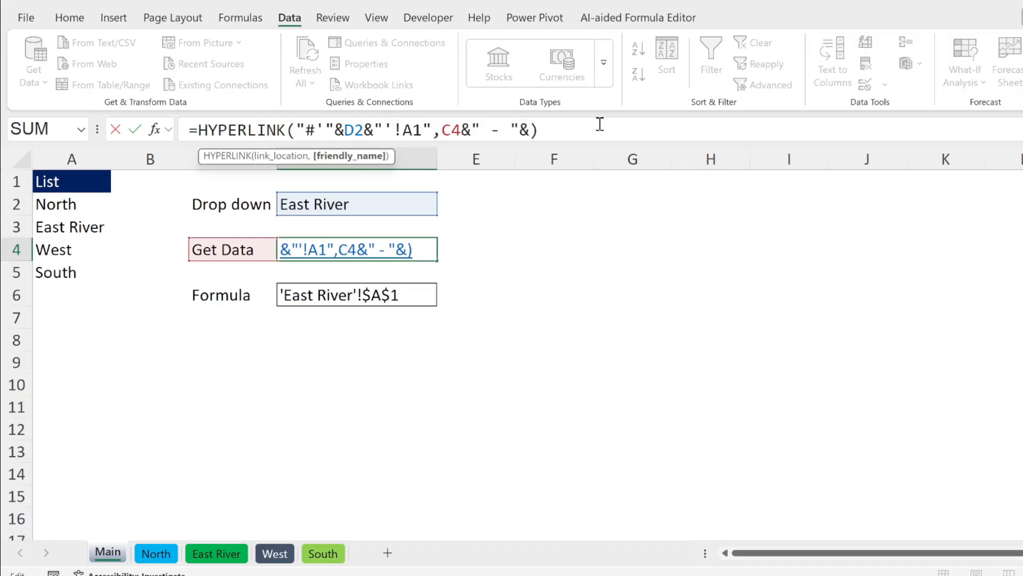
click(382, 200)
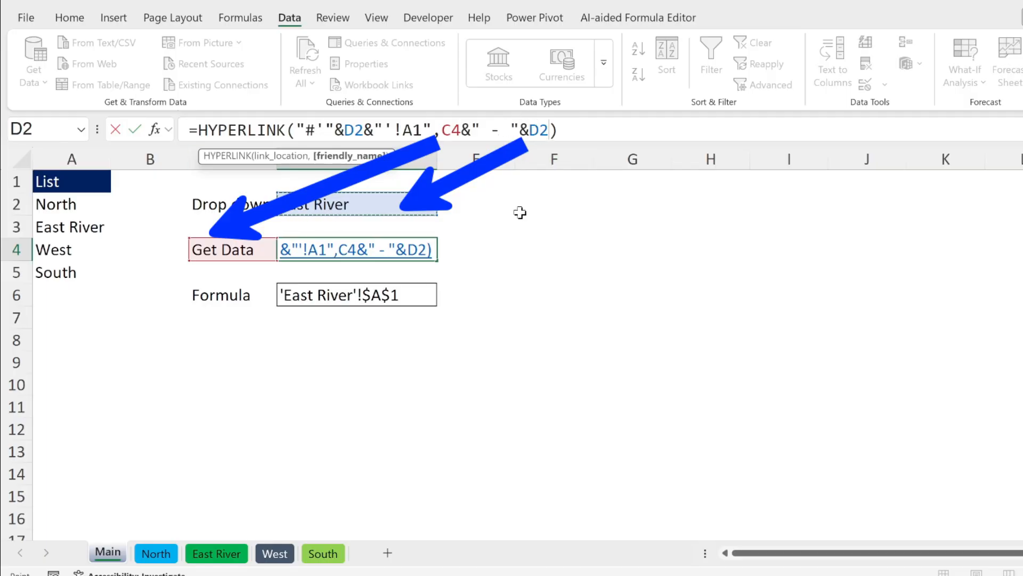
key(Return)
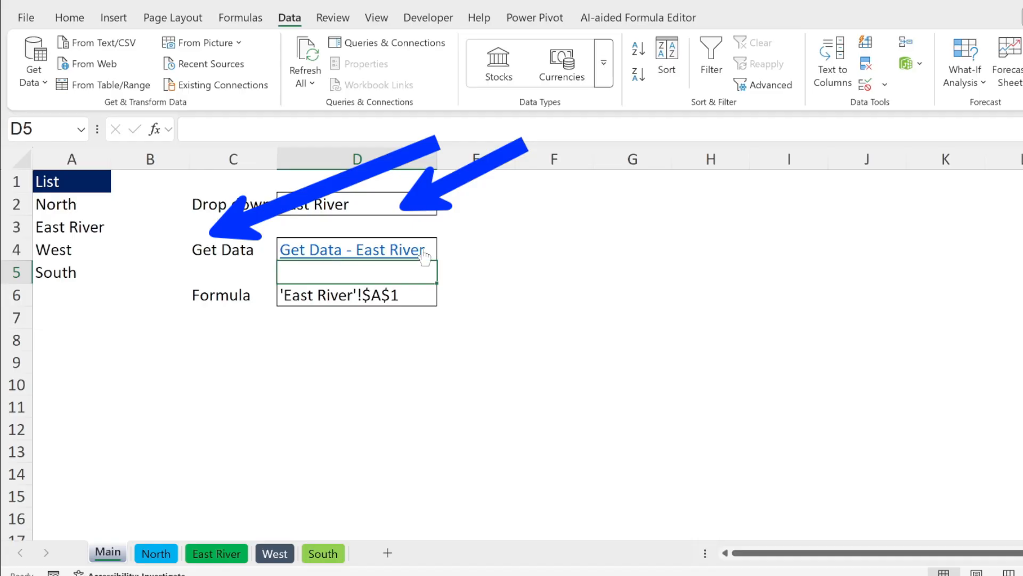
Test the D4 link for East River and, with West chosen in D2, for West, returning to the Main sheet each time
click(350, 249)
click(108, 553)
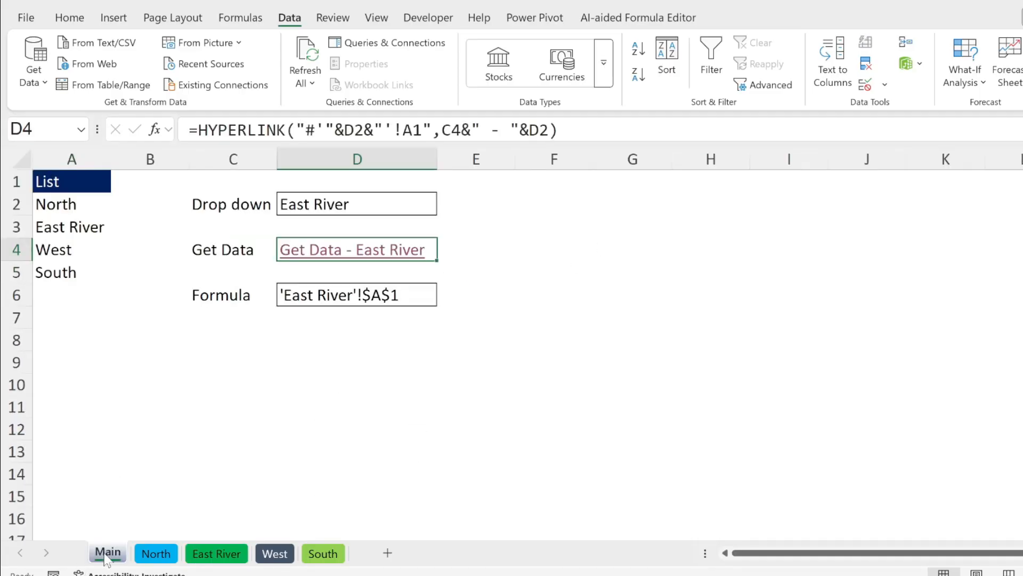
click(406, 206)
click(444, 208)
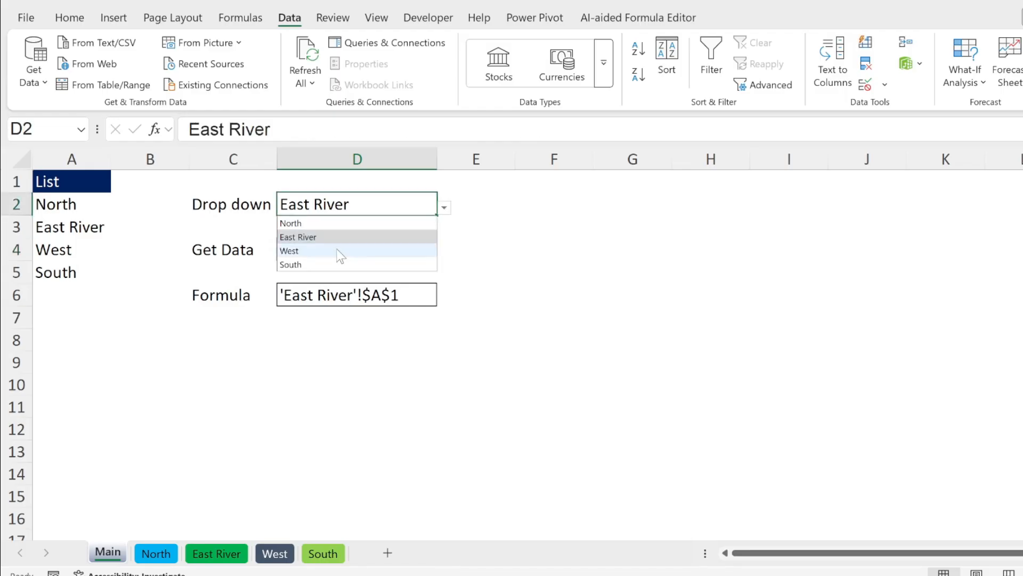
click(341, 250)
click(354, 251)
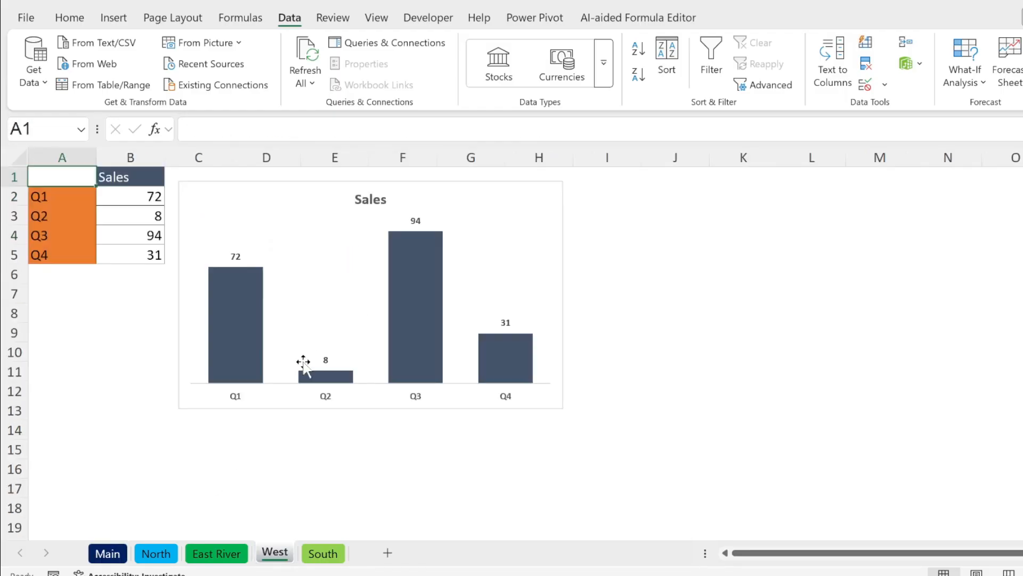
click(108, 553)
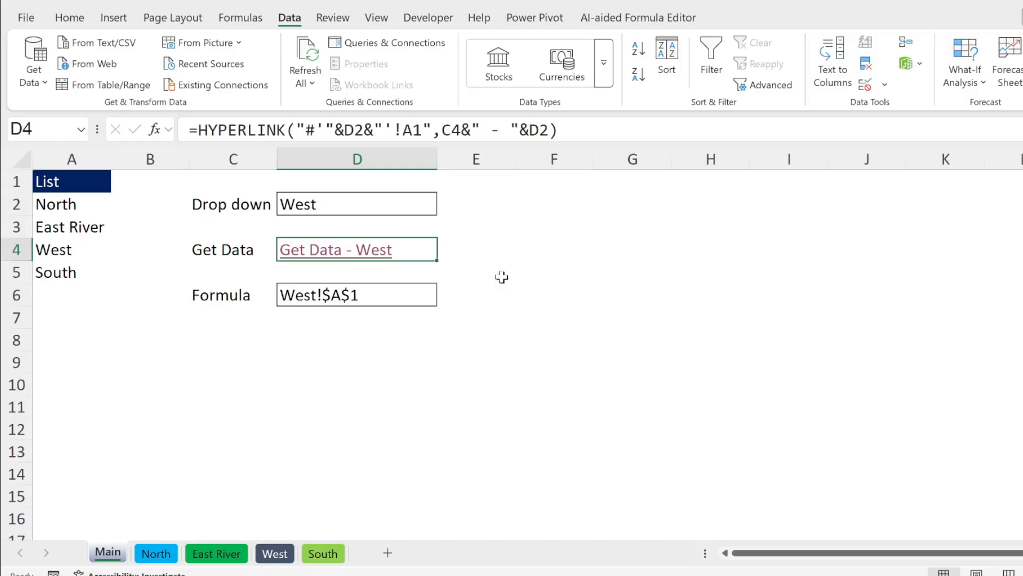
Delete the existing defined name Page_Link from the workbook's names
click(502, 277)
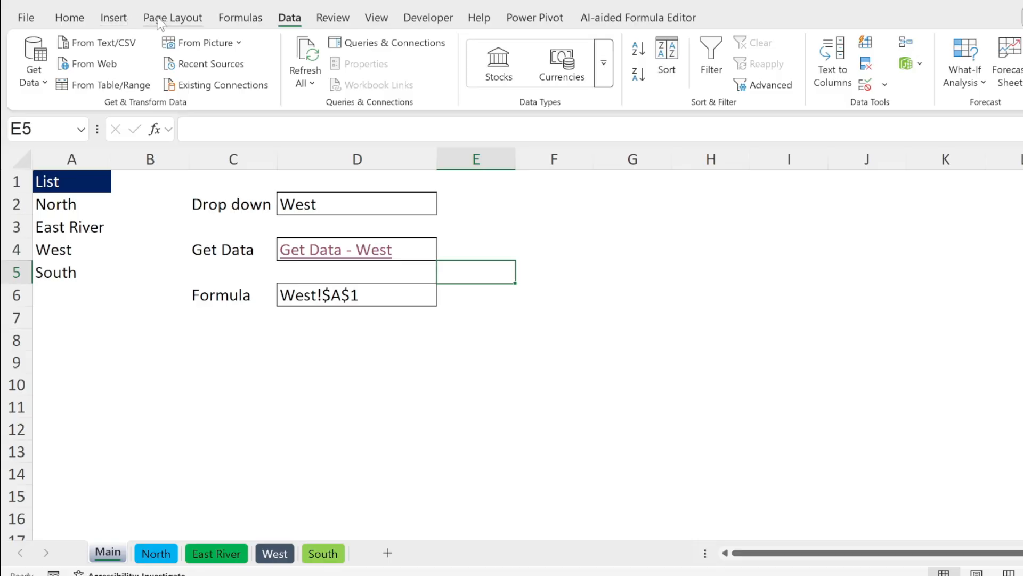
click(253, 22)
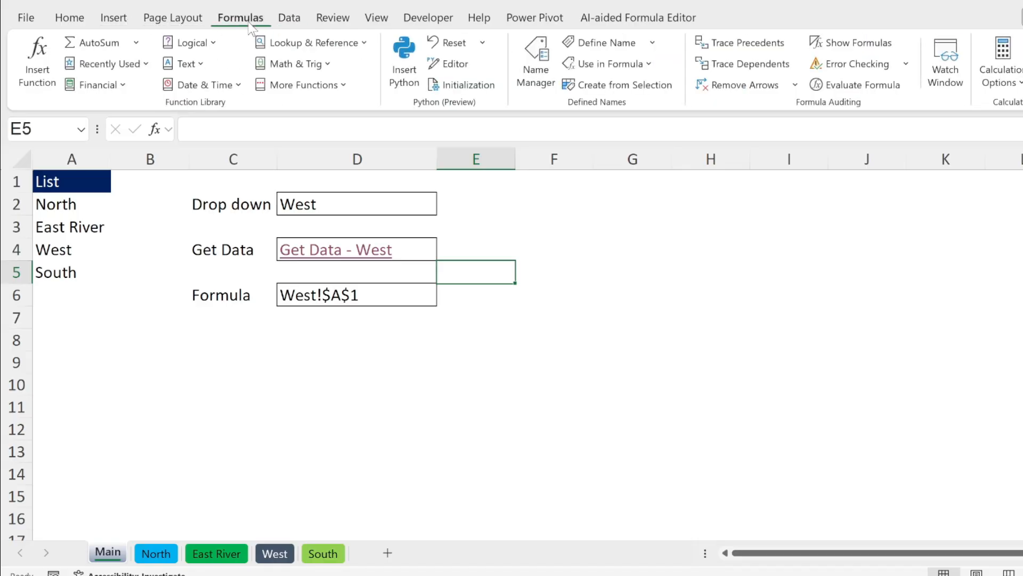
click(537, 69)
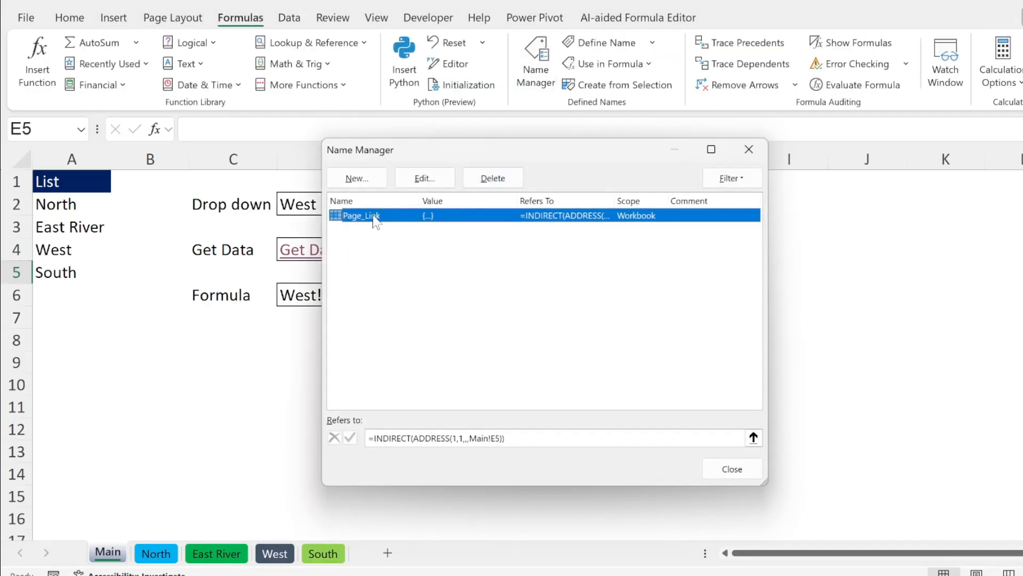
click(494, 178)
click(549, 331)
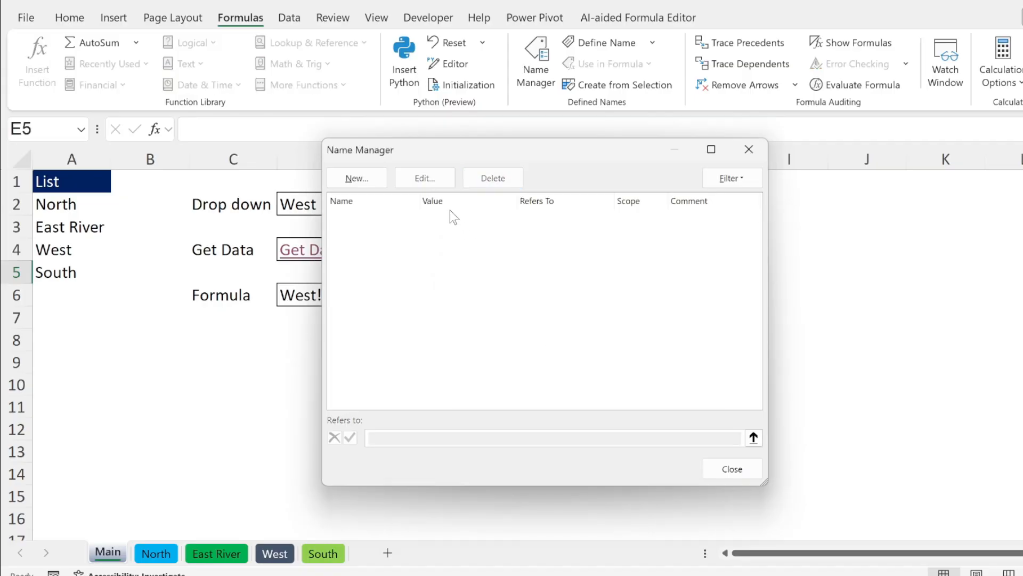
Create a workbook-scoped defined name Dlink that refers to =Main!$B$1, and close the name list
click(357, 179)
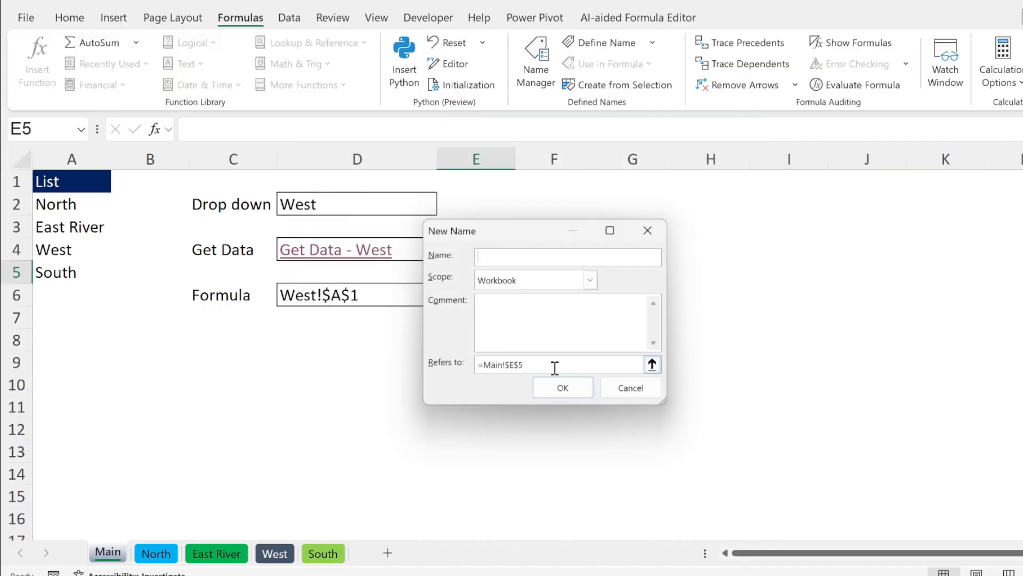
click(652, 364)
click(150, 180)
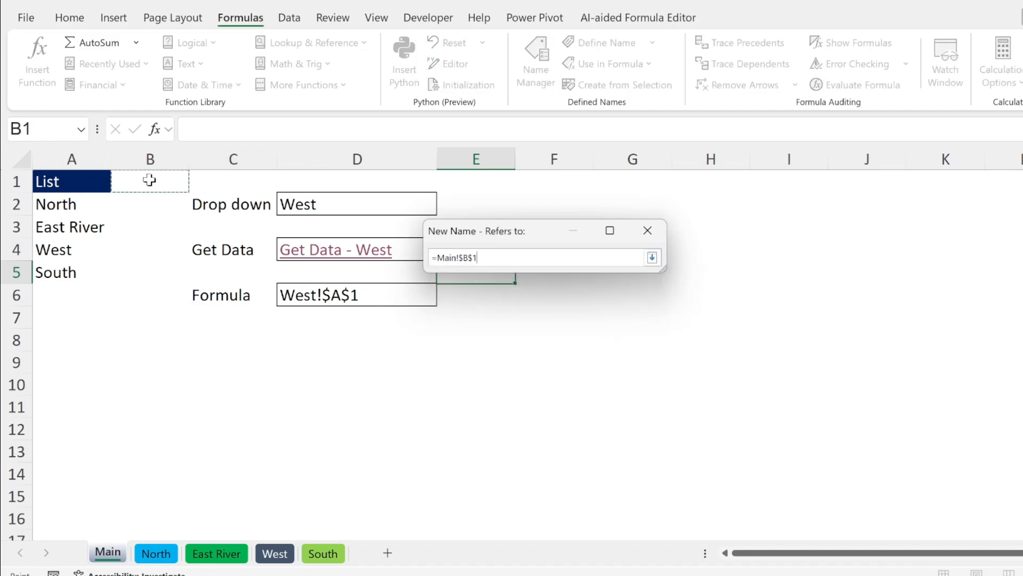
click(652, 258)
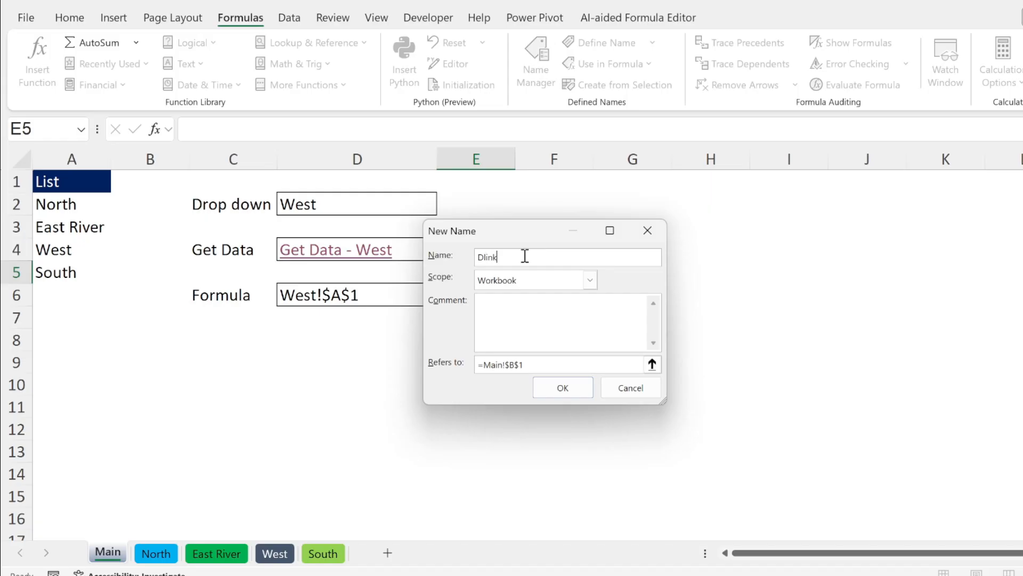
click(567, 392)
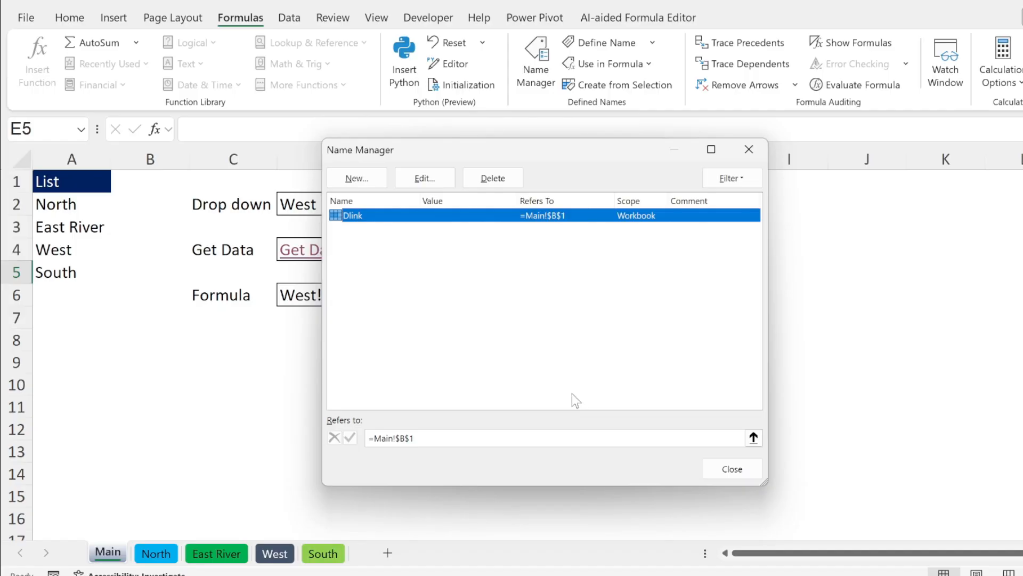
click(735, 469)
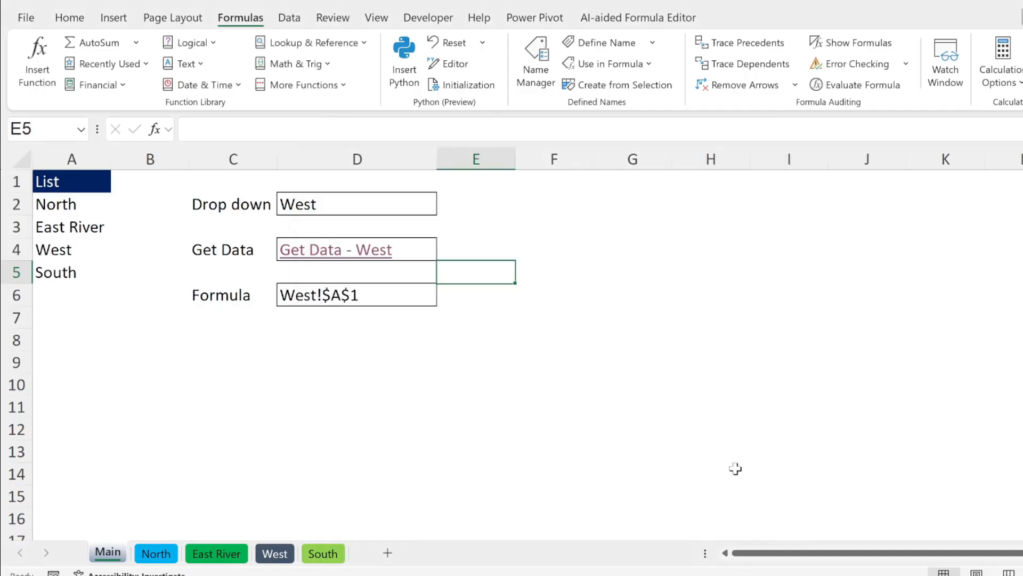
Insert a hyperlink in D2 that points to the defined name Dlink in this document
click(323, 203)
right_click(324, 202)
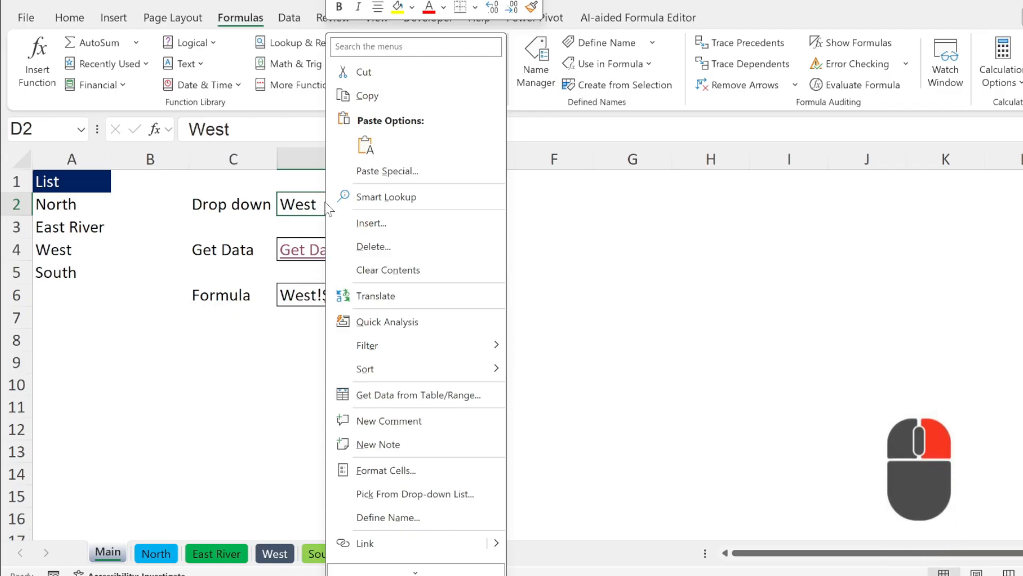
mouse_move(502, 540)
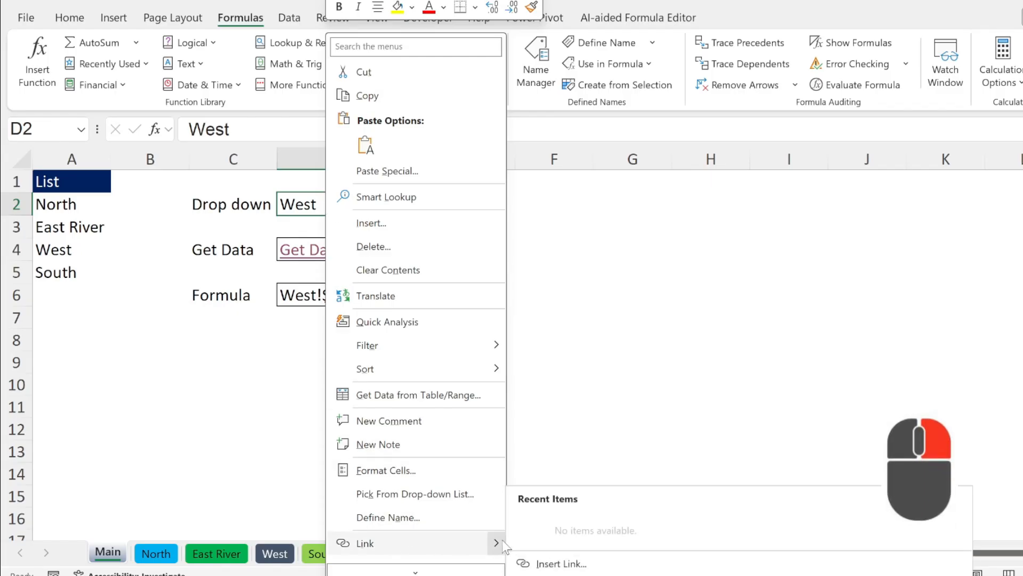
click(569, 561)
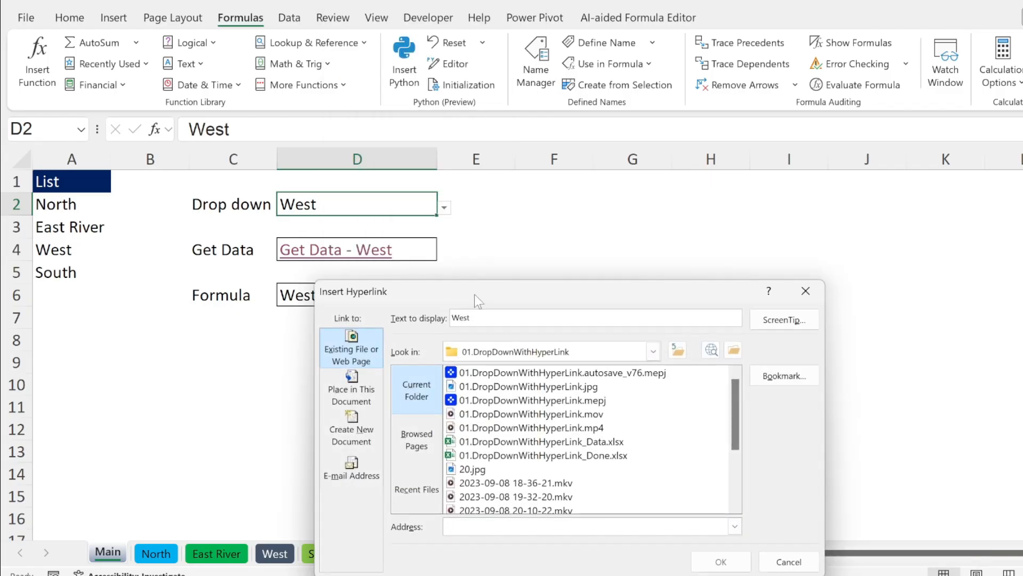
drag(474, 294, 455, 143)
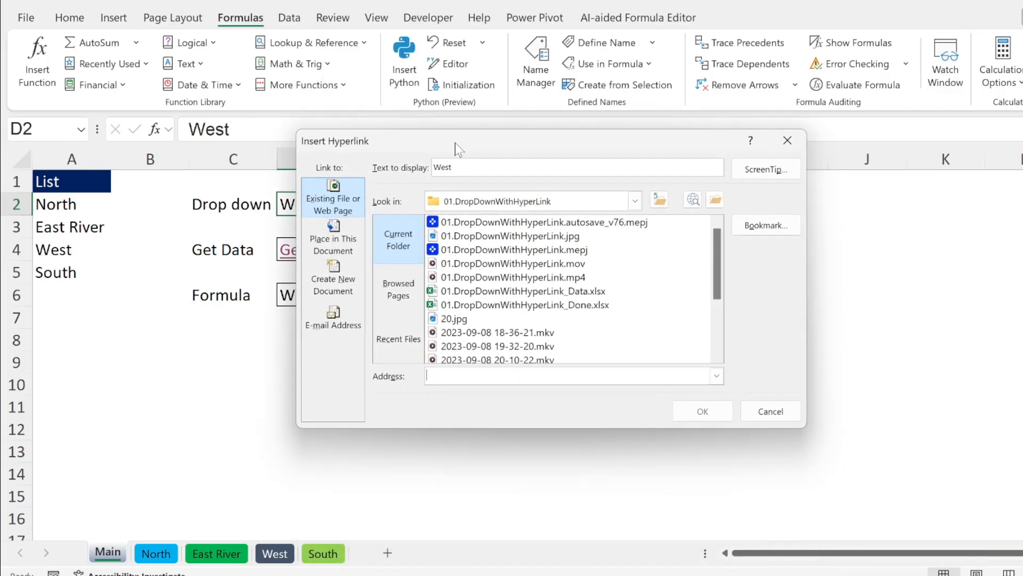
click(332, 244)
click(406, 351)
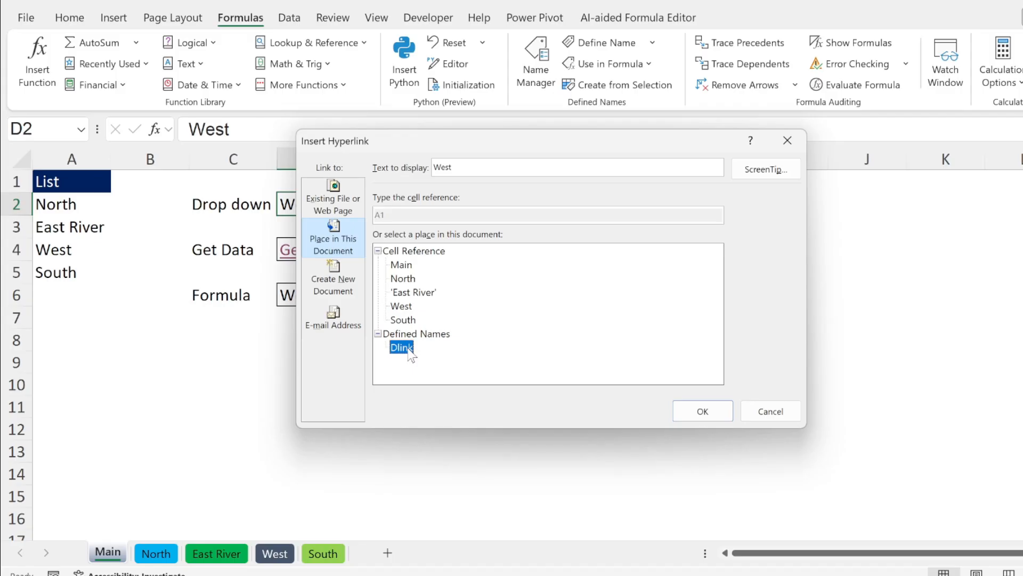
double_click(402, 348)
click(407, 341)
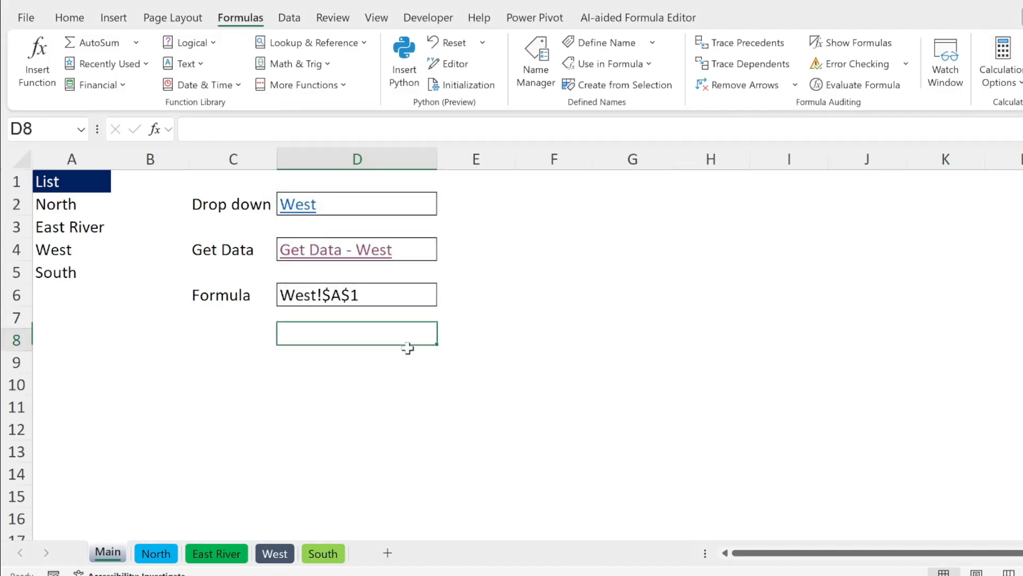
Test the D2 link, and copy the ADDRESS(1,1,,,D2) expression from the formula in D6 without its equals sign
click(299, 205)
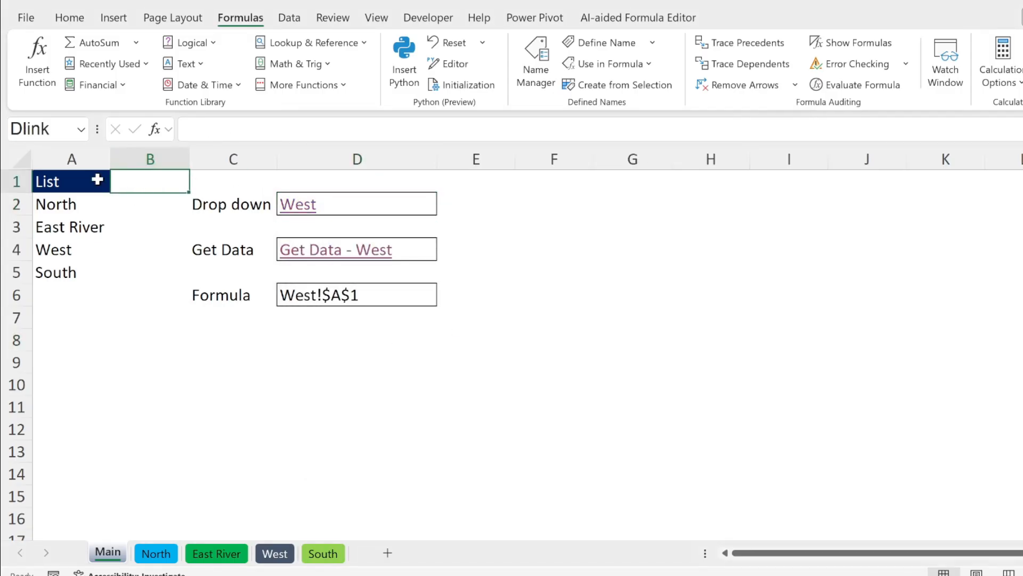
click(326, 293)
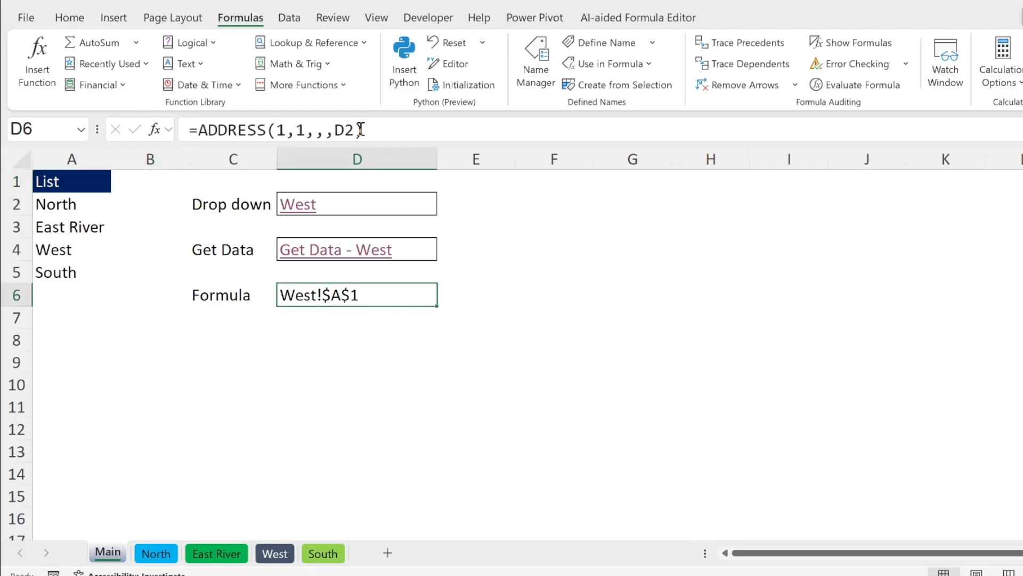
drag(370, 130, 199, 130)
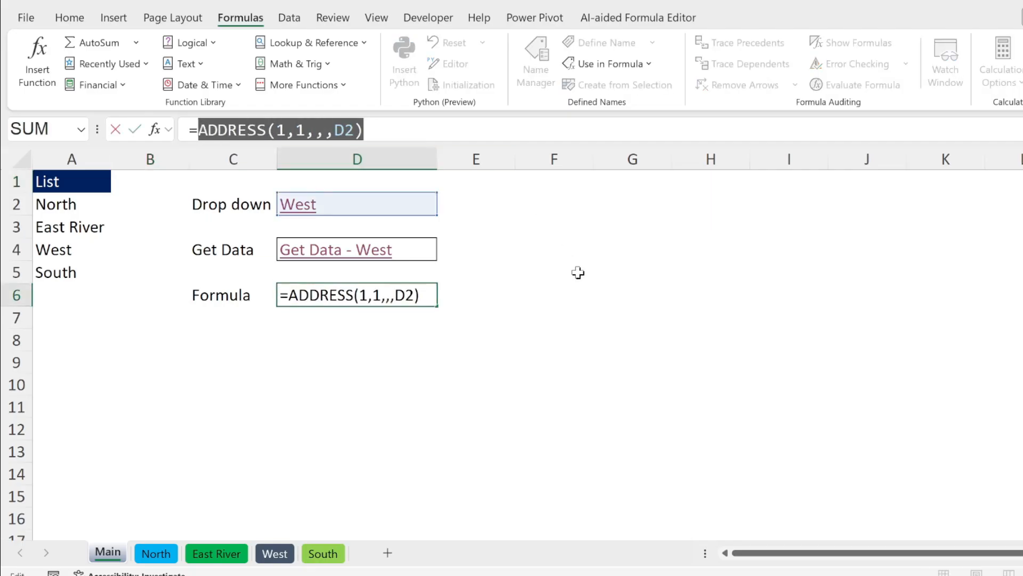
key(ctrl+c)
key(Escape)
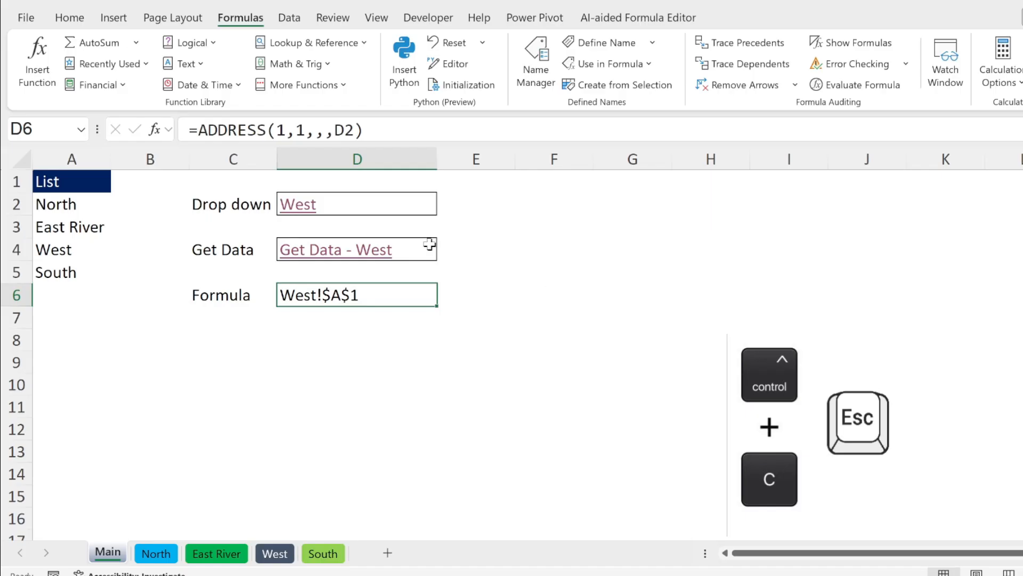
Redefine the name Dlink to refer to =INDIRECT(ADDRESS(1,1,,,Main!$D$2)), and close the name list
click(535, 67)
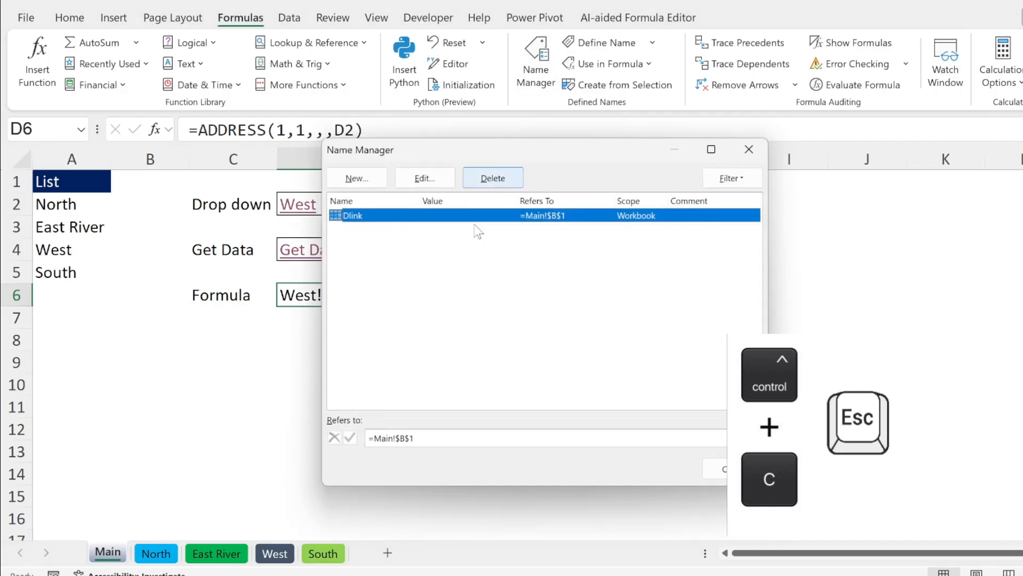
double_click(401, 216)
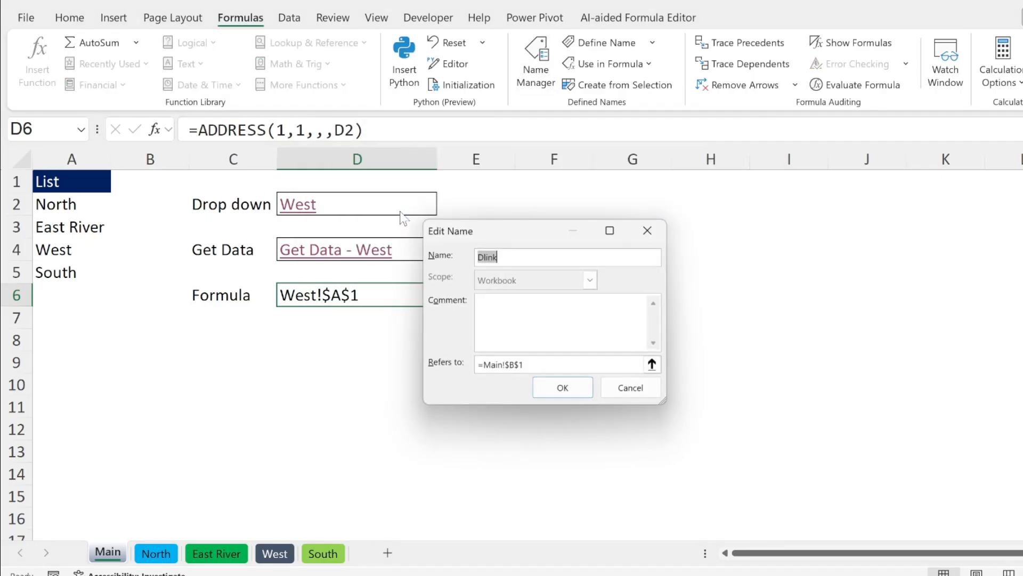
drag(523, 365, 483, 365)
key(ctrl+v)
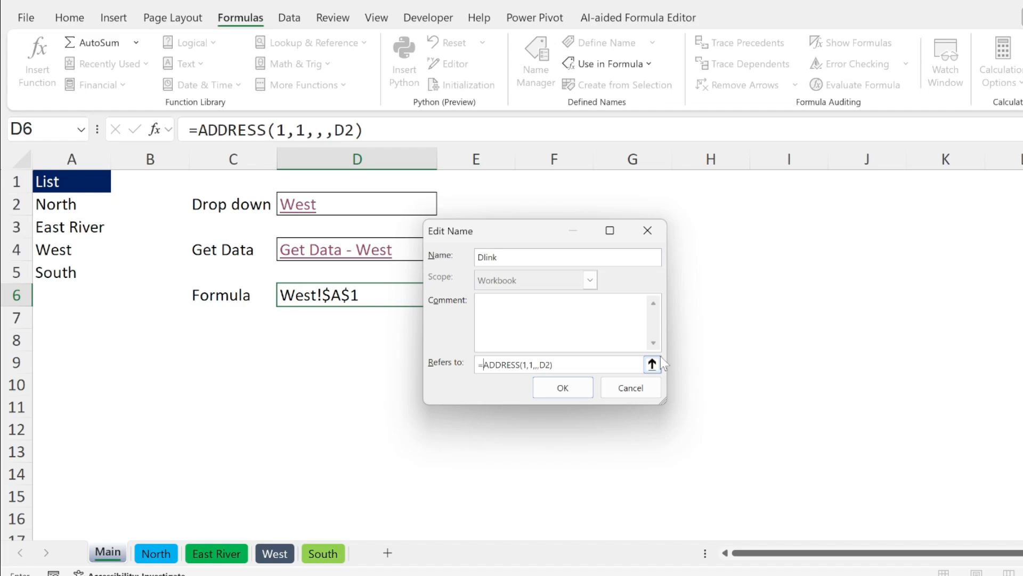
text(indirect()
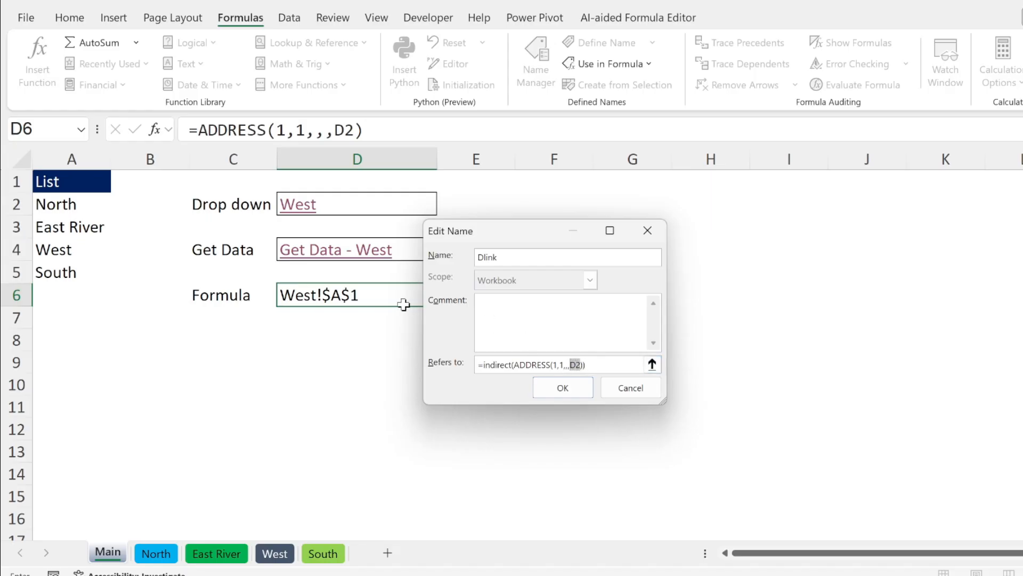
click(343, 205)
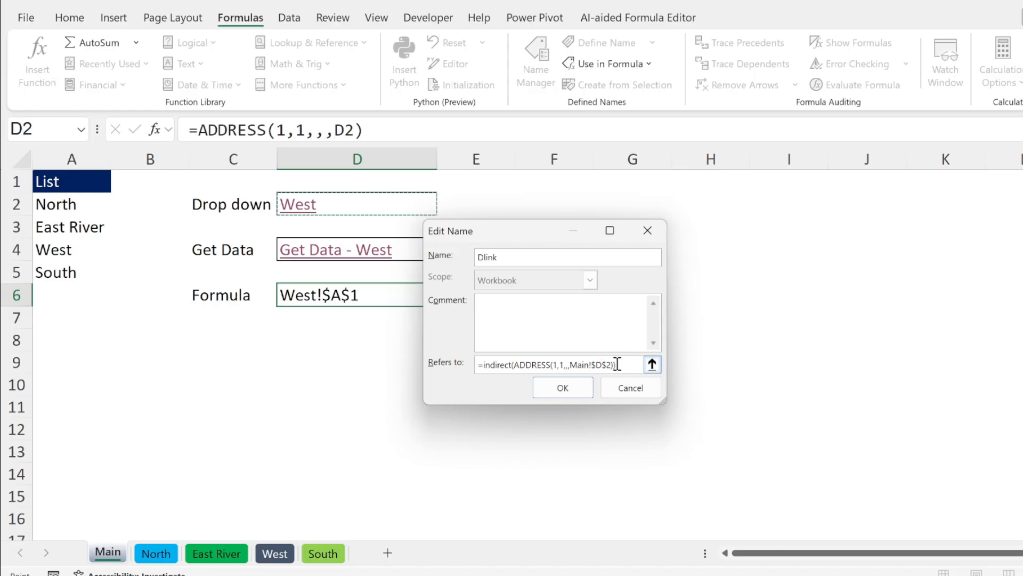
click(568, 387)
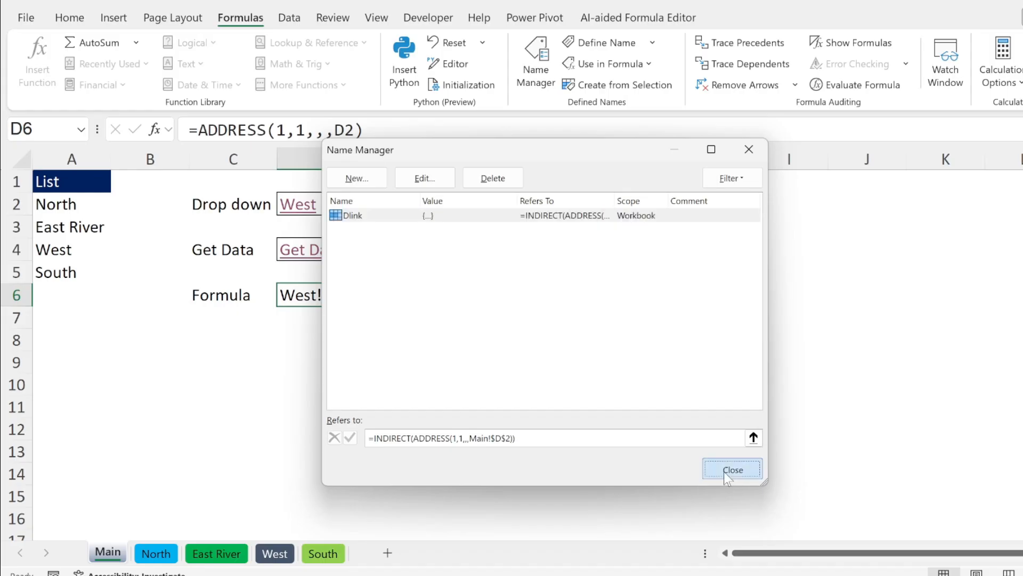
click(732, 468)
Test the D2 link for West, return to the Main sheet, and choose South in D2 to test its link
click(678, 339)
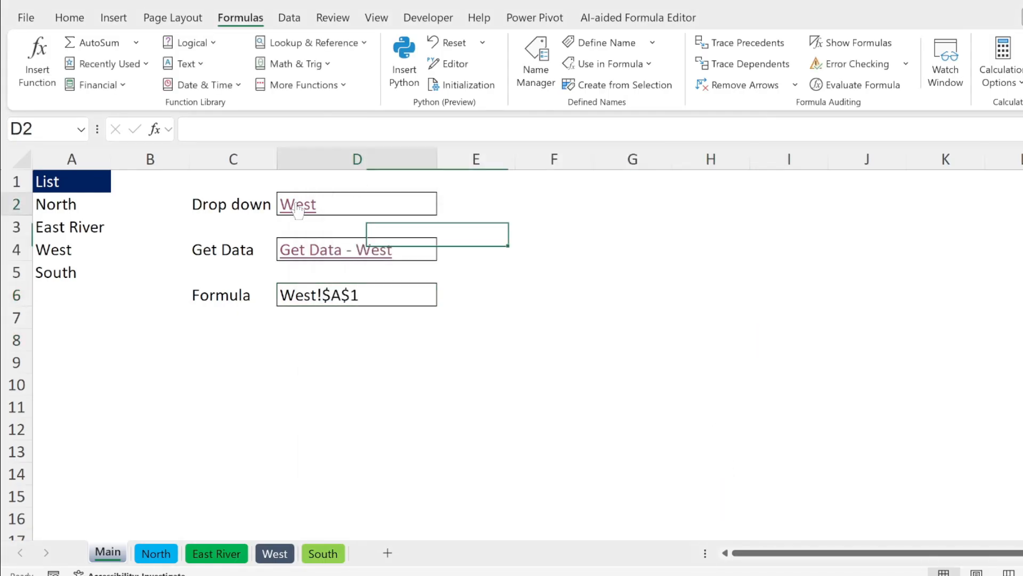
click(297, 208)
click(111, 554)
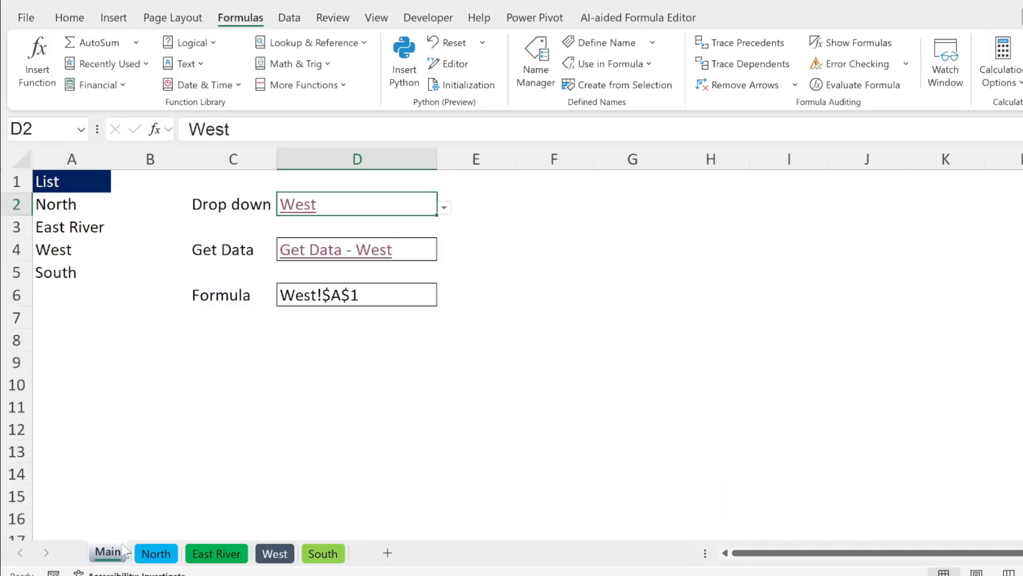
click(444, 208)
click(325, 263)
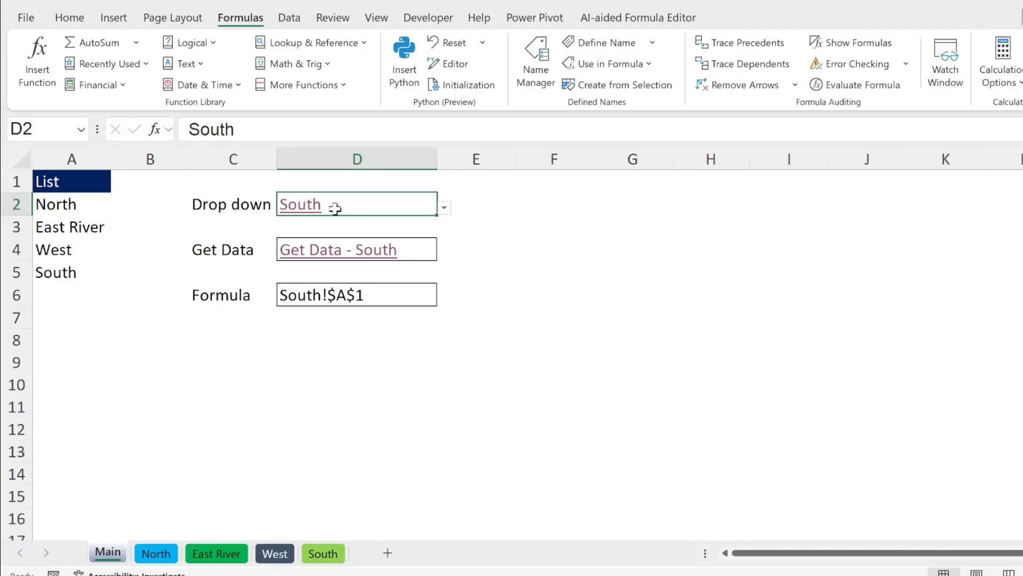
click(301, 208)
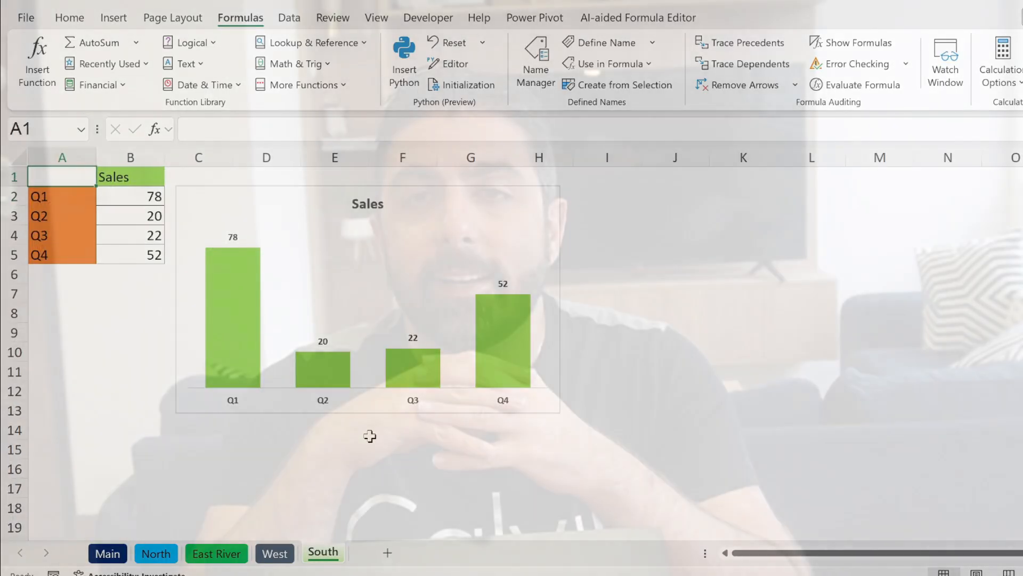